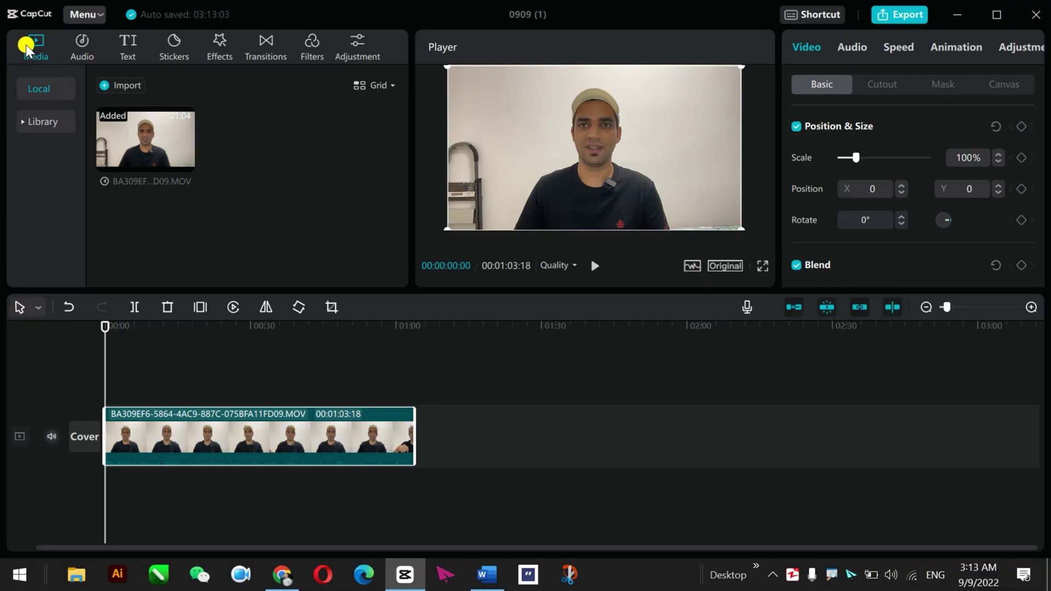
- Generate auto captions from the speech in the video clip
click(128, 46)
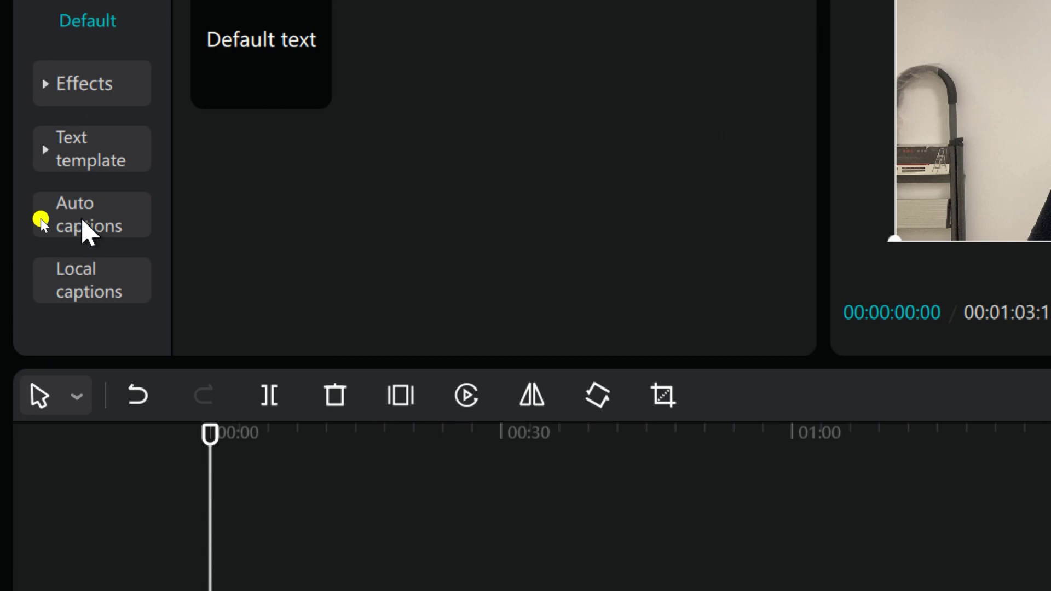
click(85, 229)
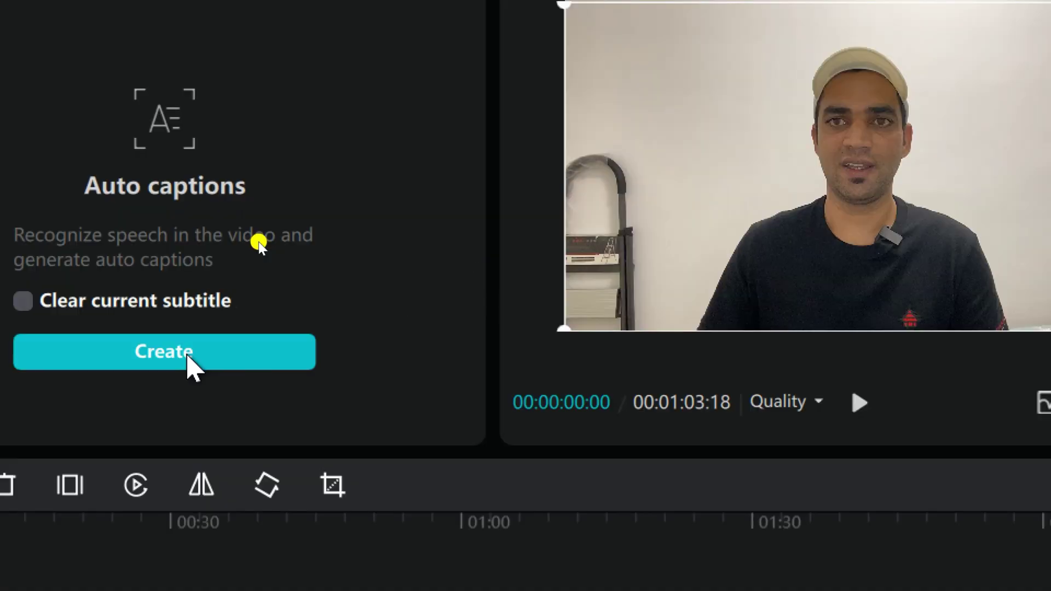
click(519, 270)
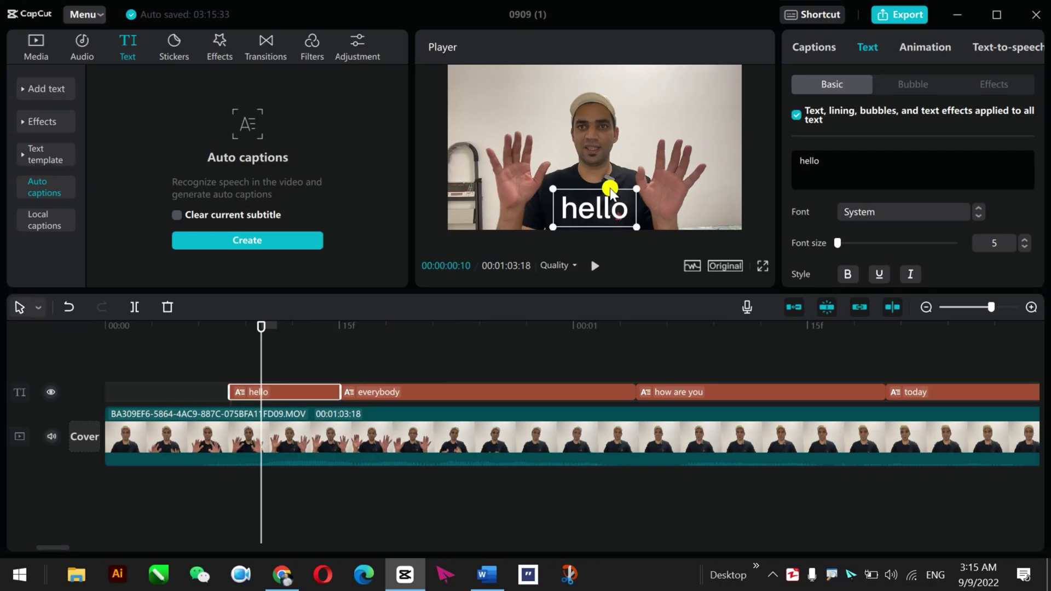
- Play the opening seconds to check the generated captions, and return the playhead toward the start
key(space)
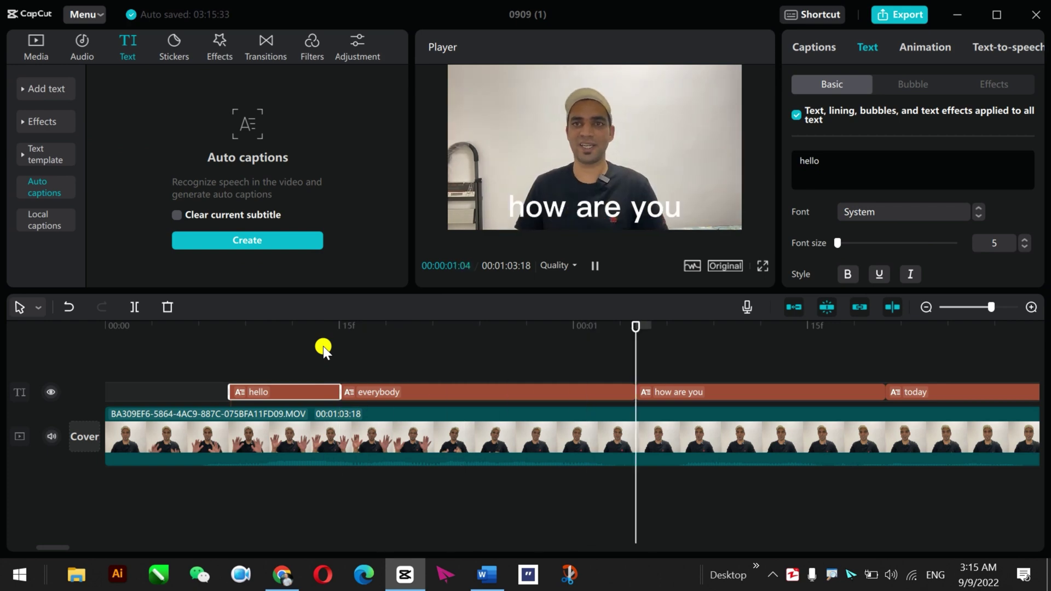
key(space)
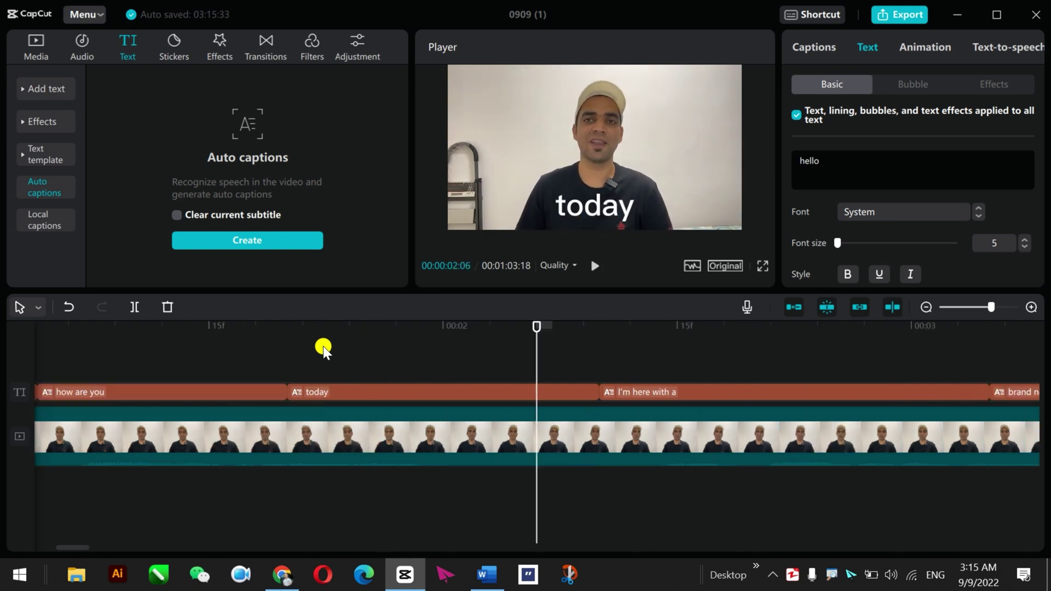
drag(537, 326, 3, 345)
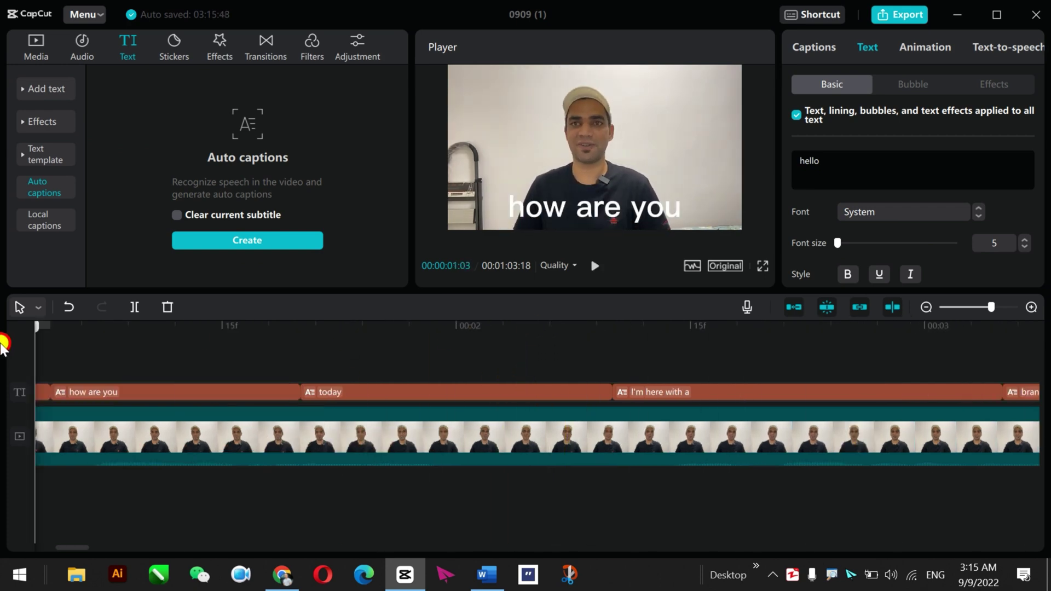
- Rewrite the first caption, "hello", in capitals as "HELLO"
click(277, 395)
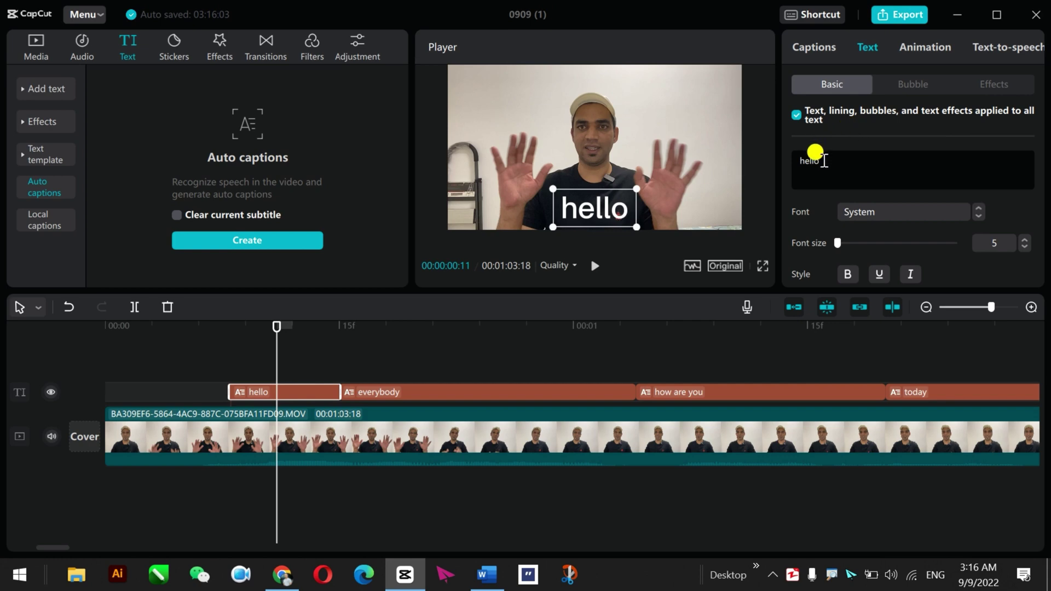
drag(816, 155, 788, 166)
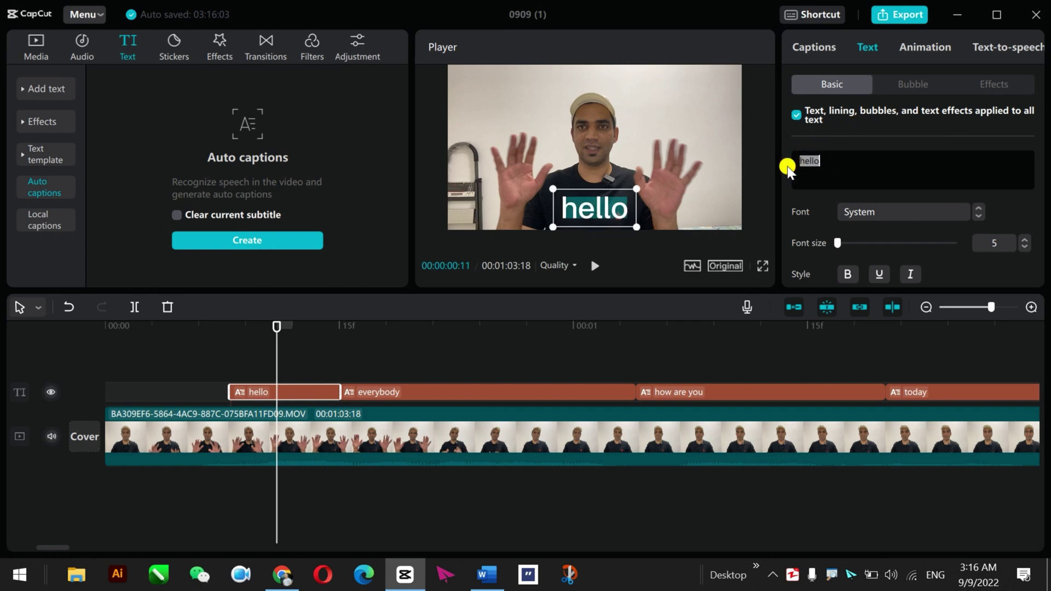
text(H)
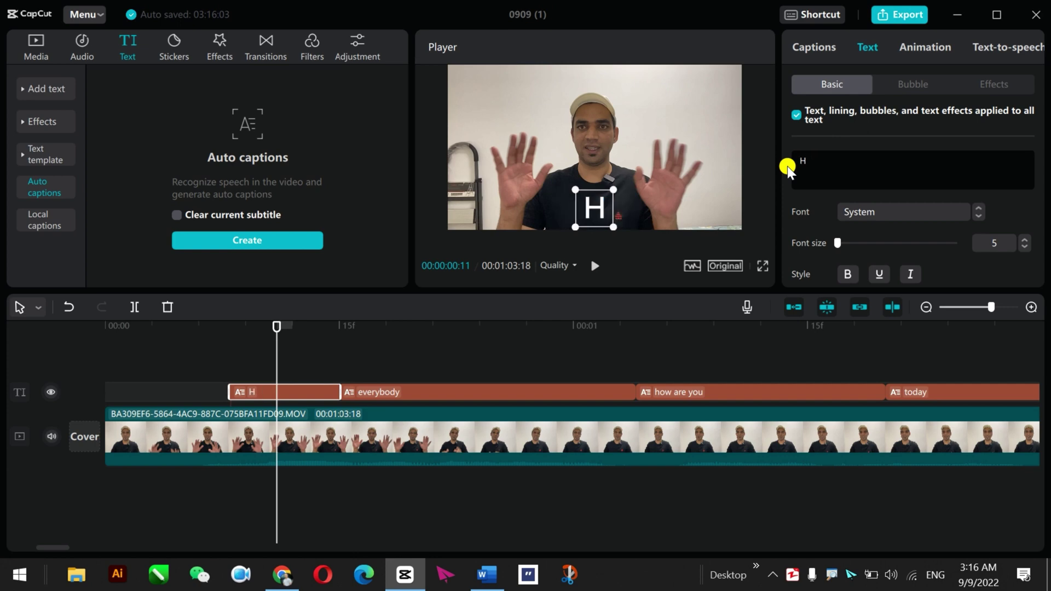
text(E)
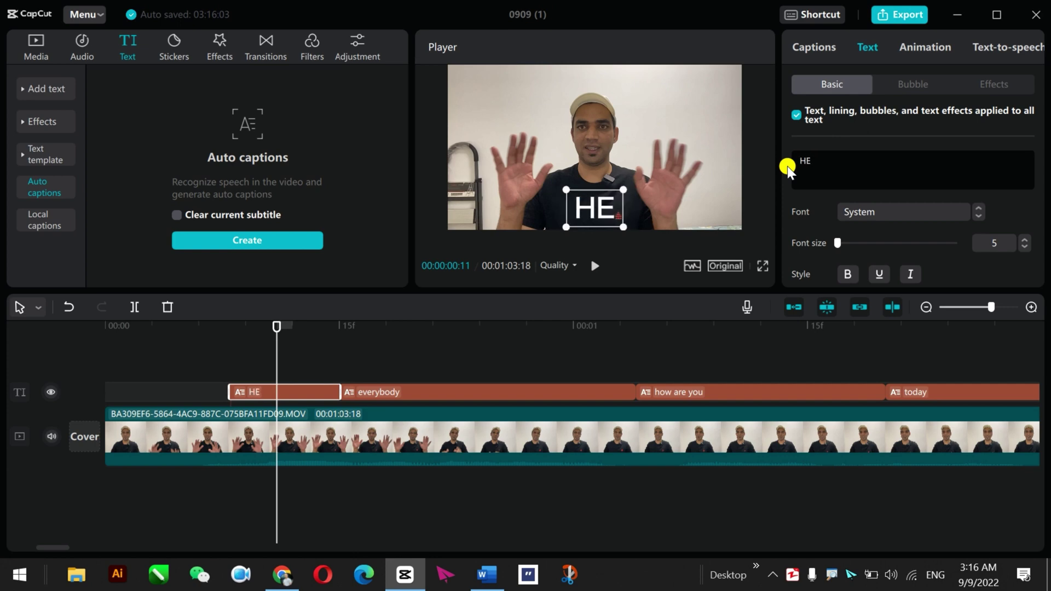
text(LLO)
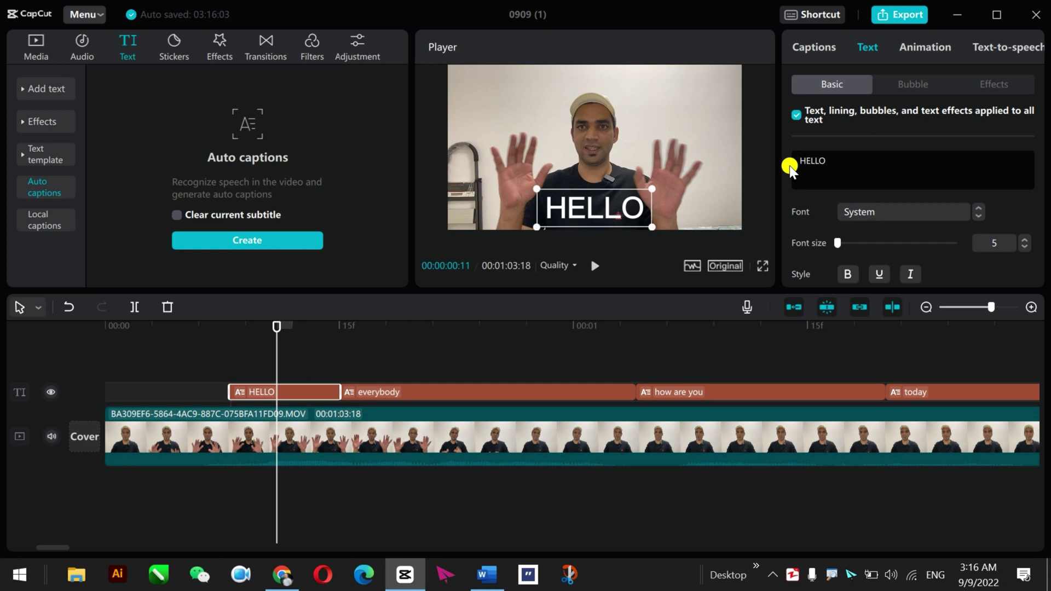
- Try red and amber yellow as the text colour of the HELLO caption
drag(825, 163, 781, 160)
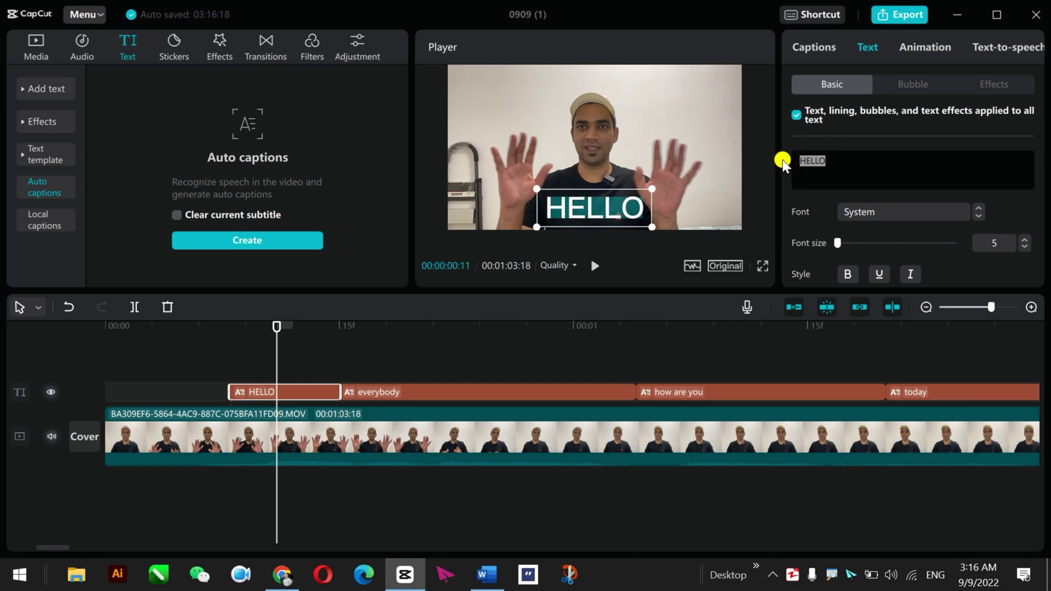
scroll(895, 232, down, 1)
click(897, 227)
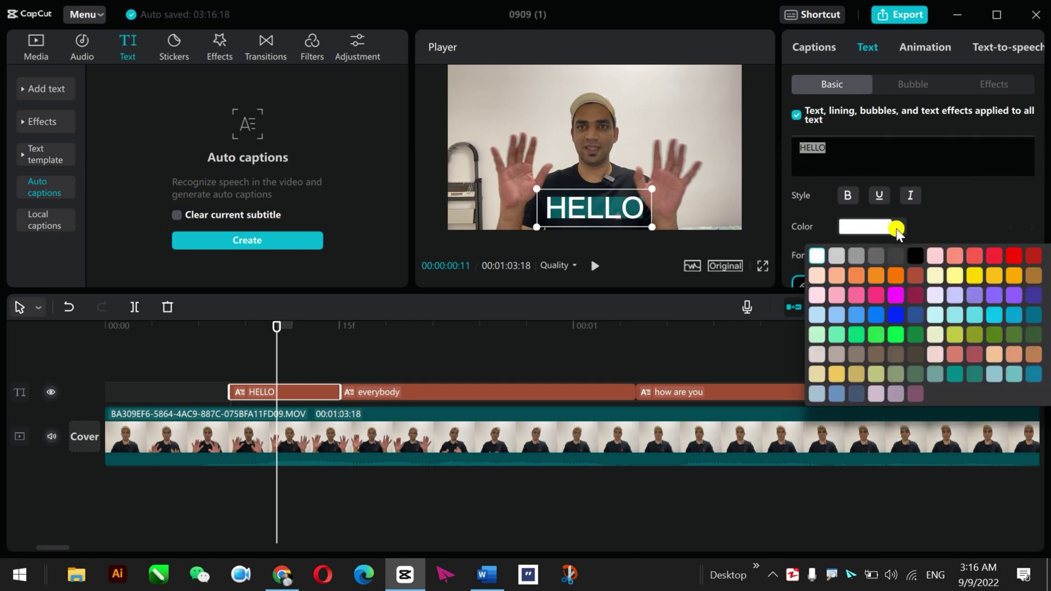
click(994, 256)
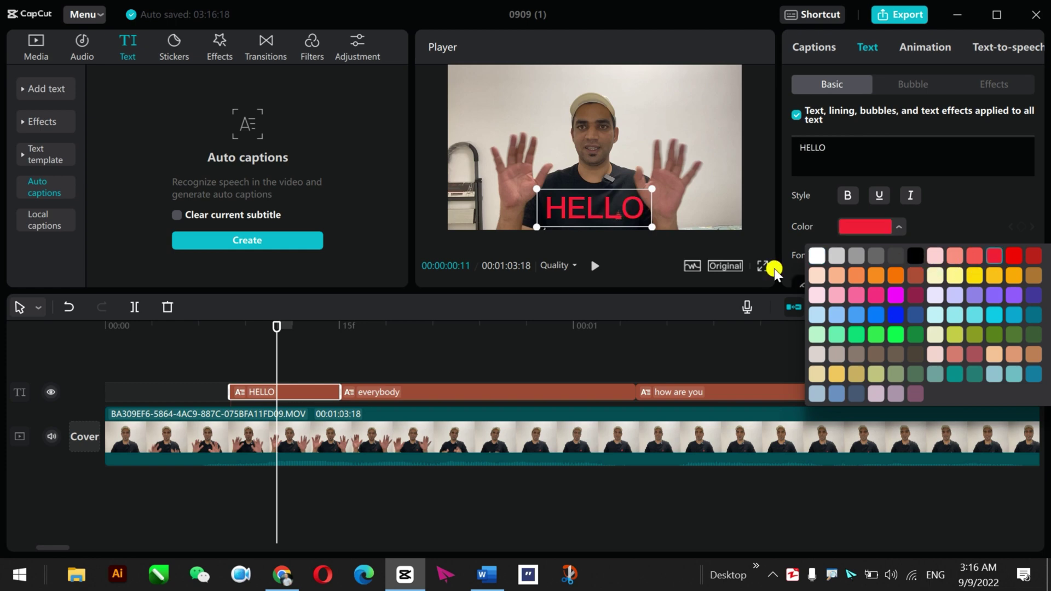
click(993, 274)
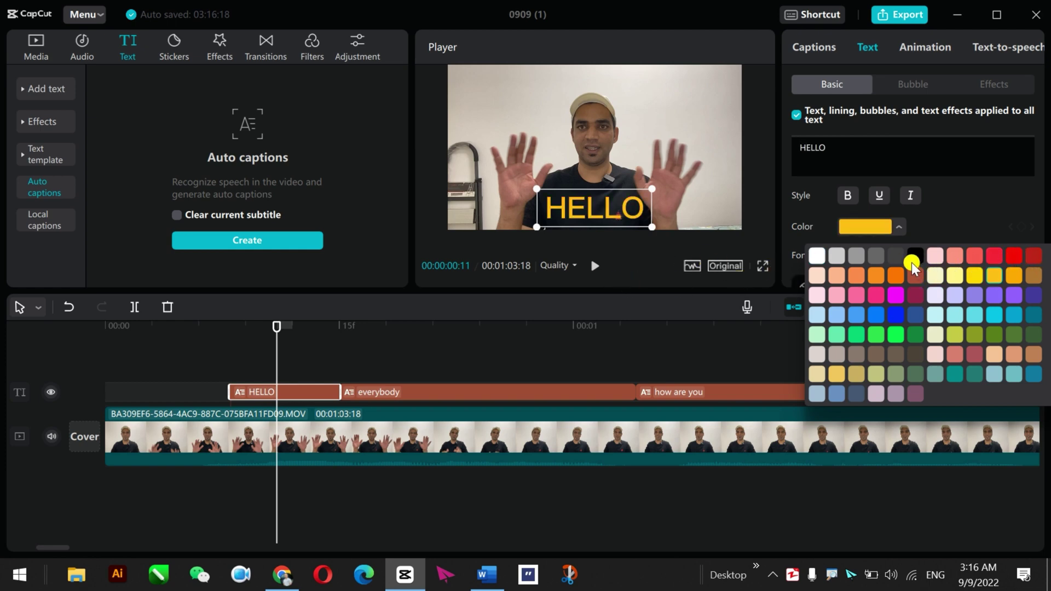
- Try the black-outlined yellow, pink-outlined white and black-outlined white font styles on the HELLO caption
scroll(931, 237, down, 3)
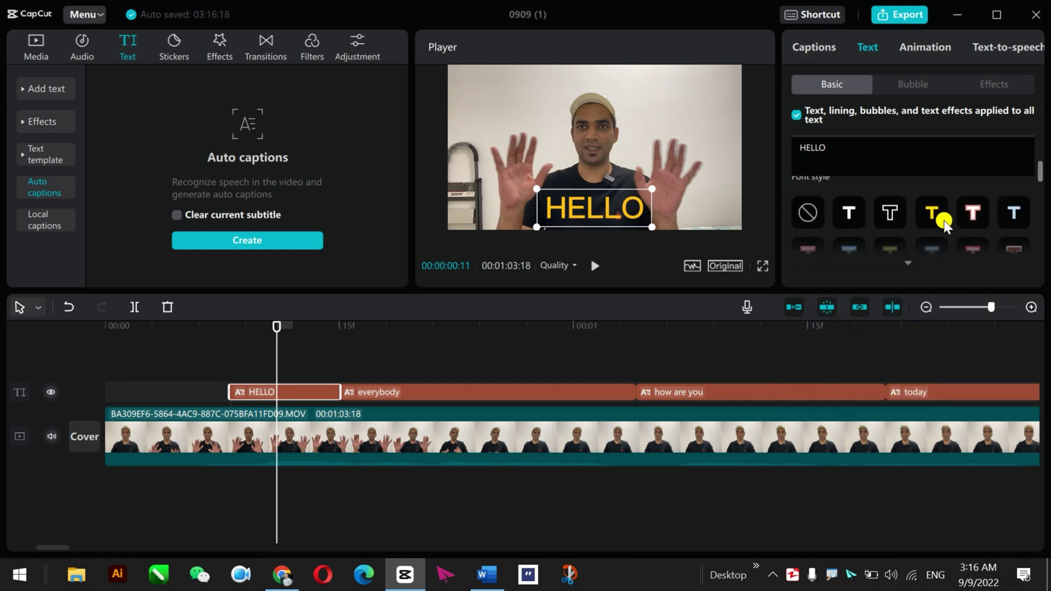
scroll(930, 230, up, 1)
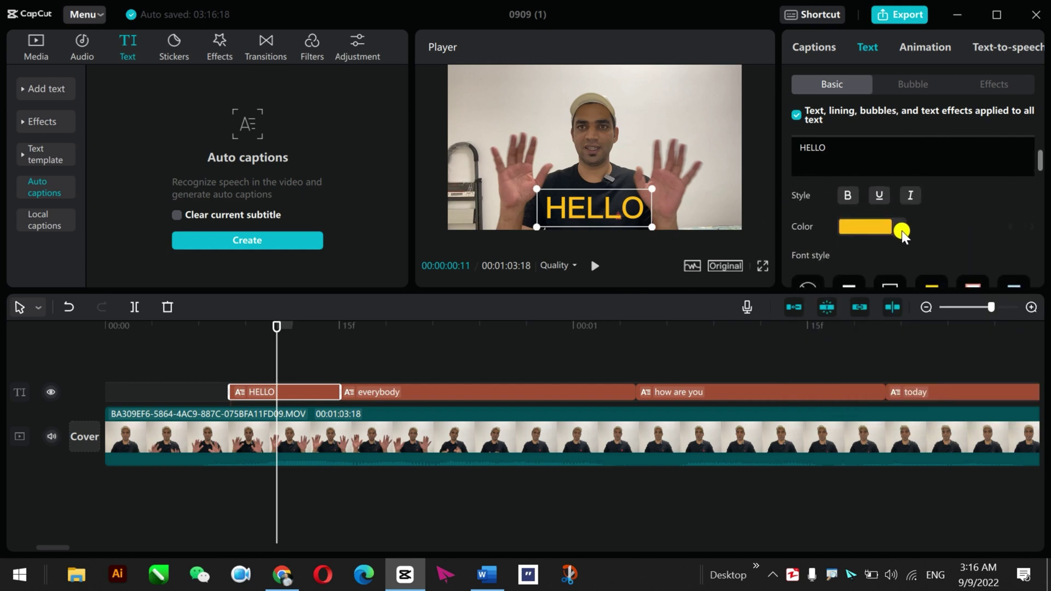
scroll(931, 230, down, 1)
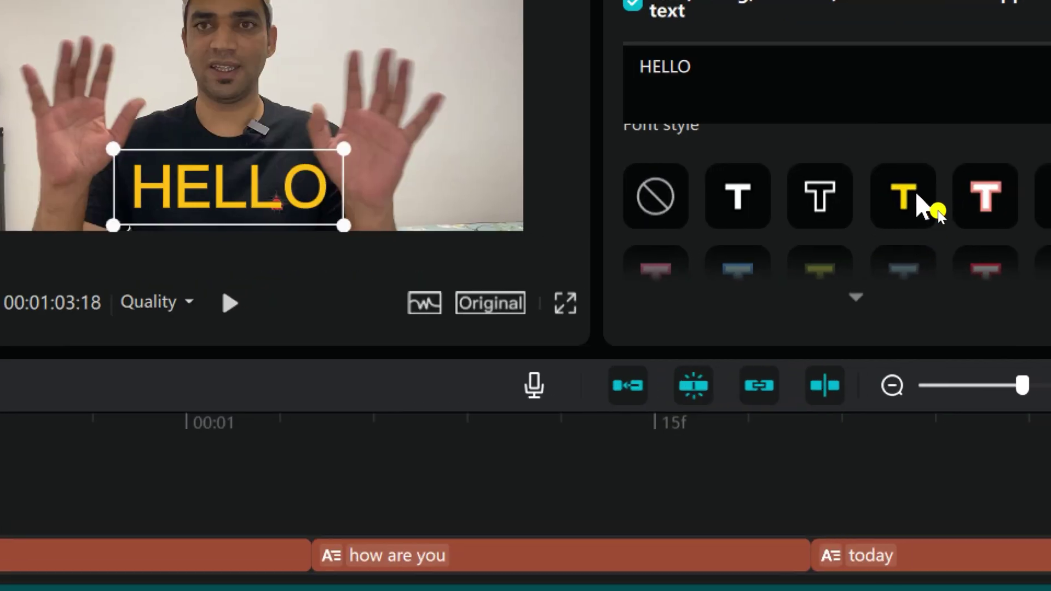
click(928, 207)
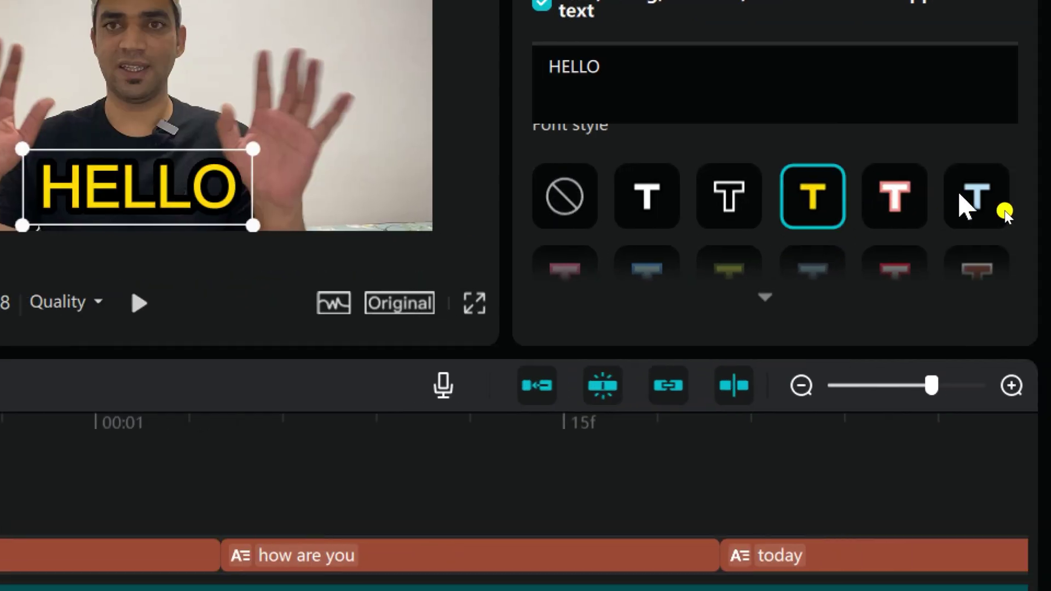
click(891, 208)
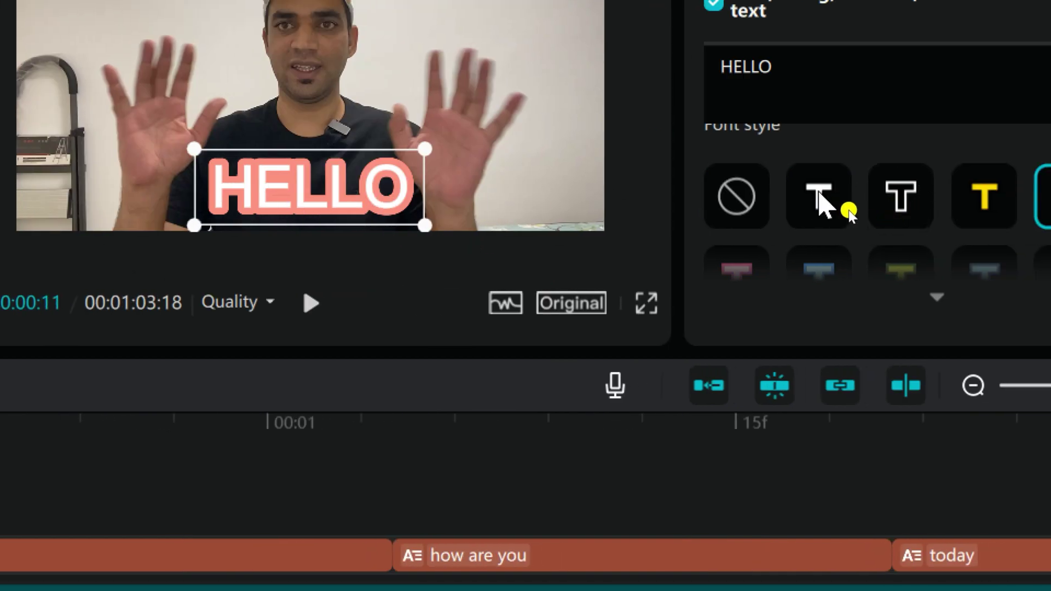
click(821, 203)
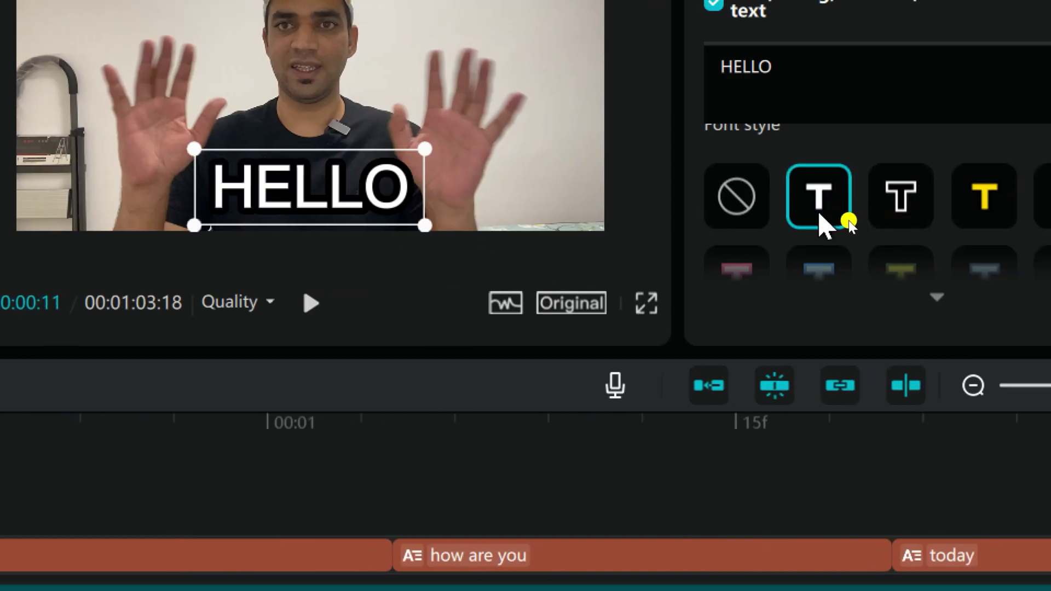
- Try black and red as the fill colour of the black-outlined HELLO caption
scroll(906, 213, down, 5)
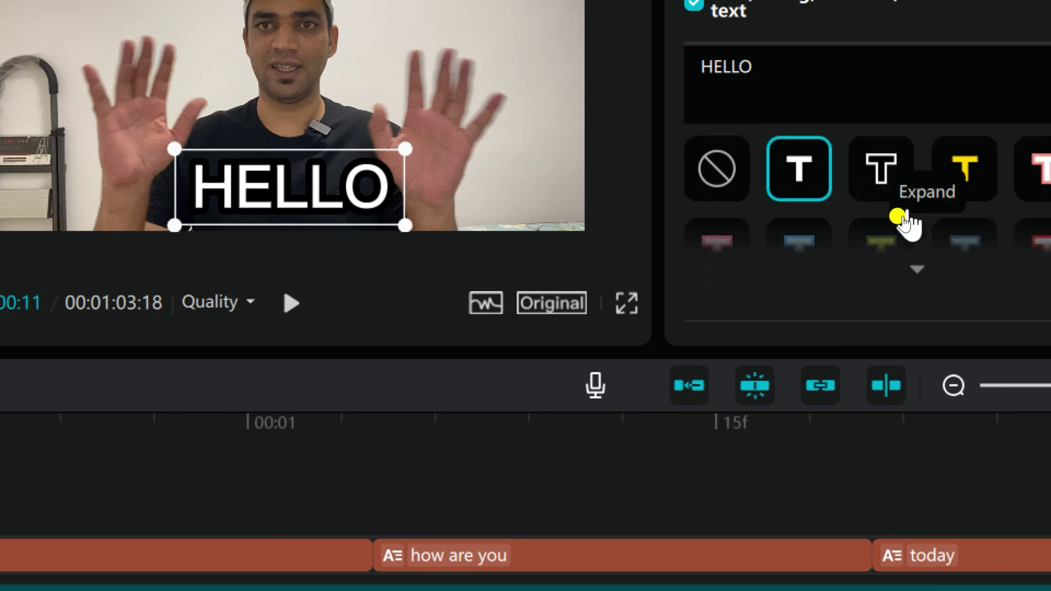
scroll(904, 187, up, 4)
scroll(908, 230, down, 2)
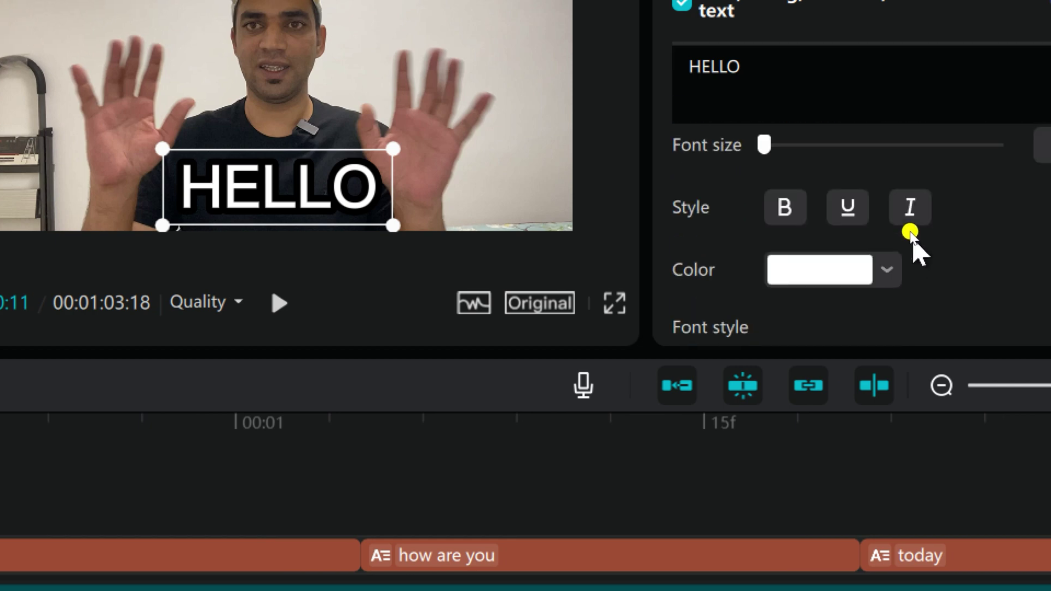
scroll(898, 213, down, 2)
scroll(898, 206, up, 3)
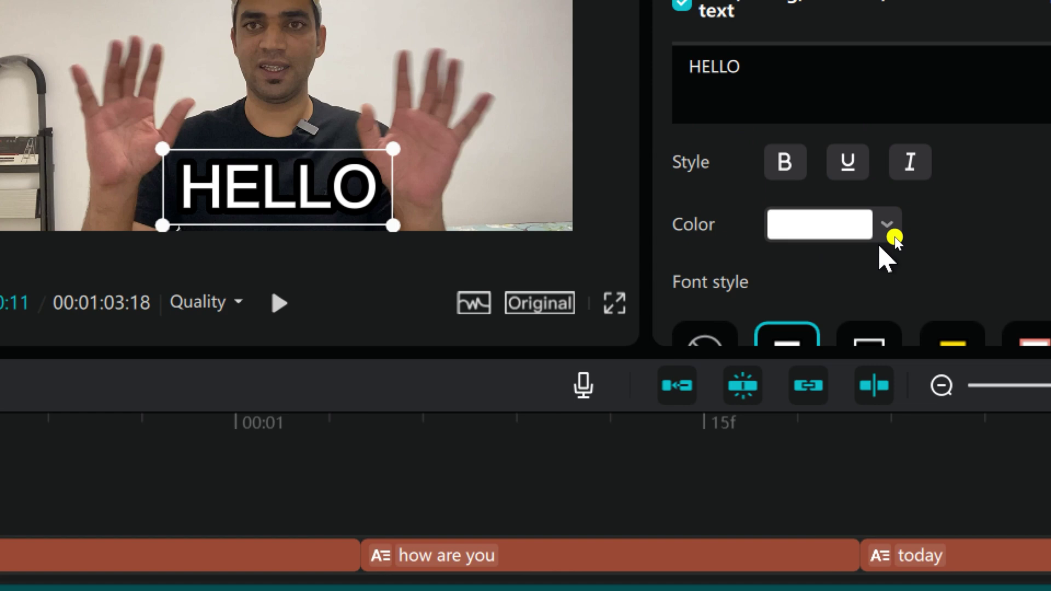
click(888, 226)
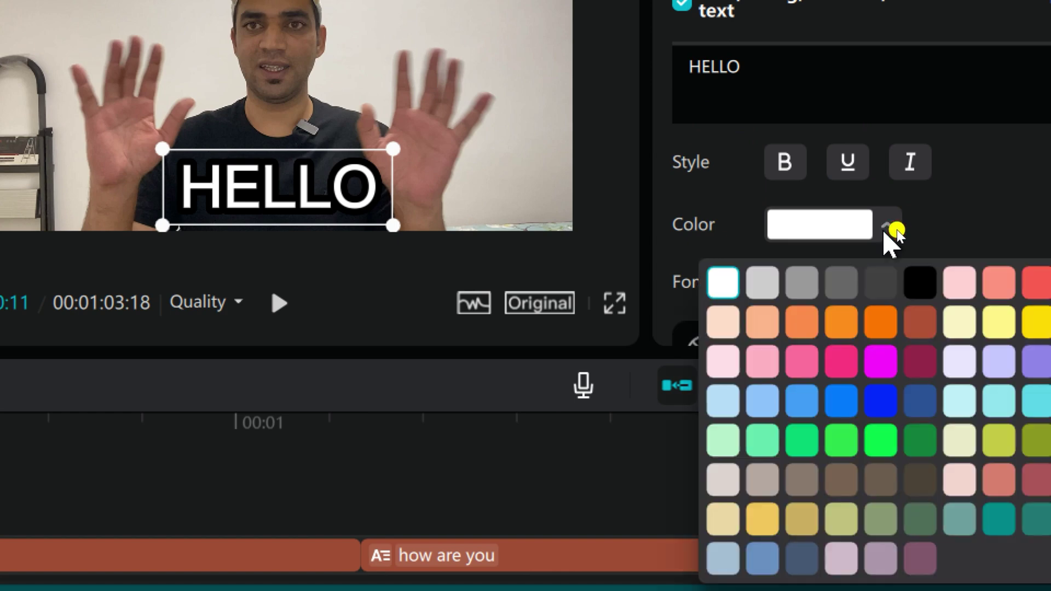
click(918, 282)
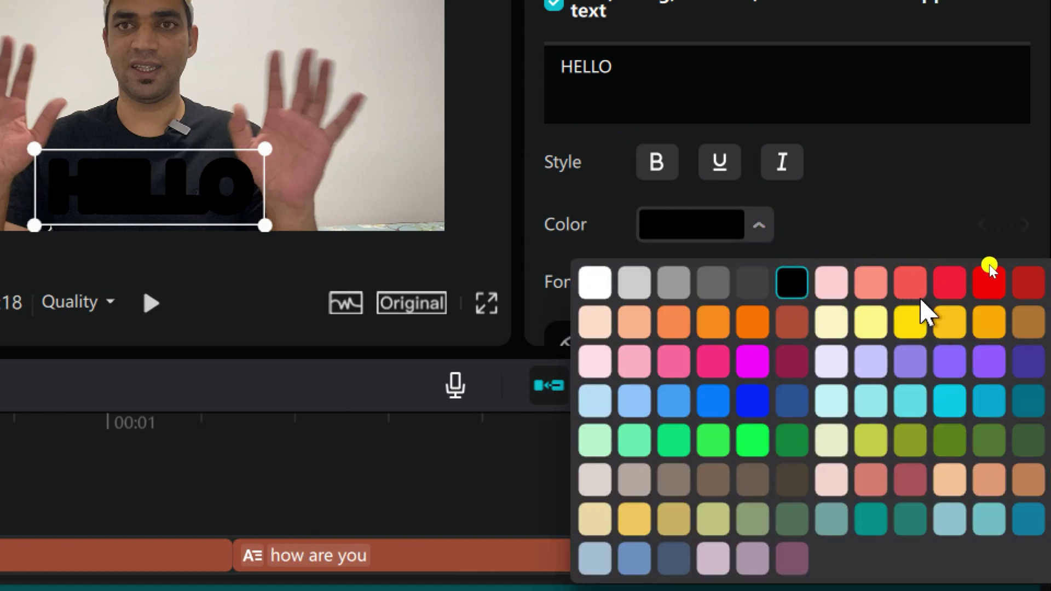
click(953, 288)
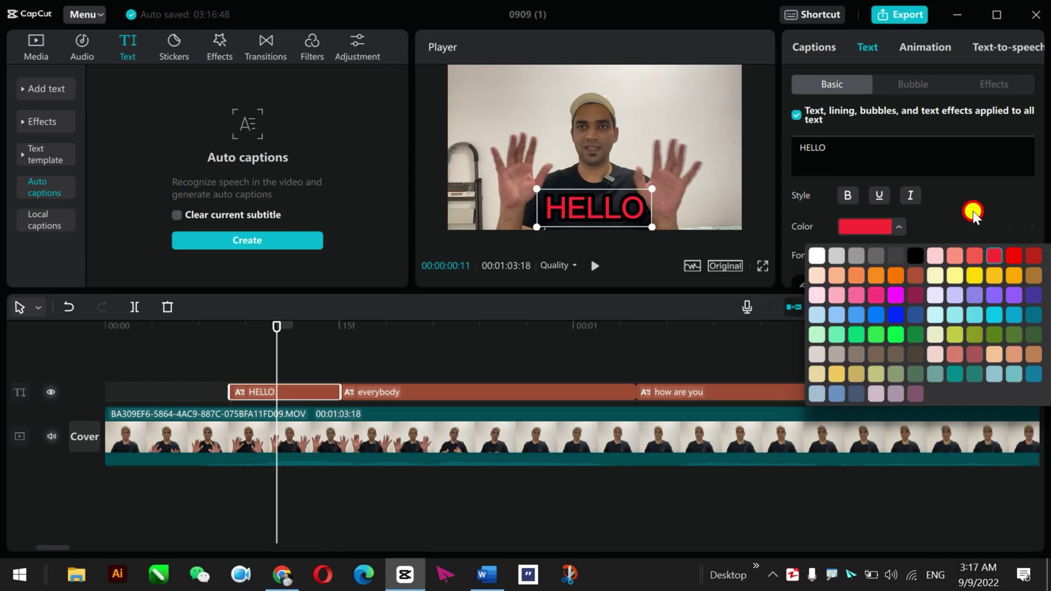
click(972, 212)
- Compare the preset font styles on the HELLO caption and apply the light blue one with the dark outline
scroll(932, 235, down, 2)
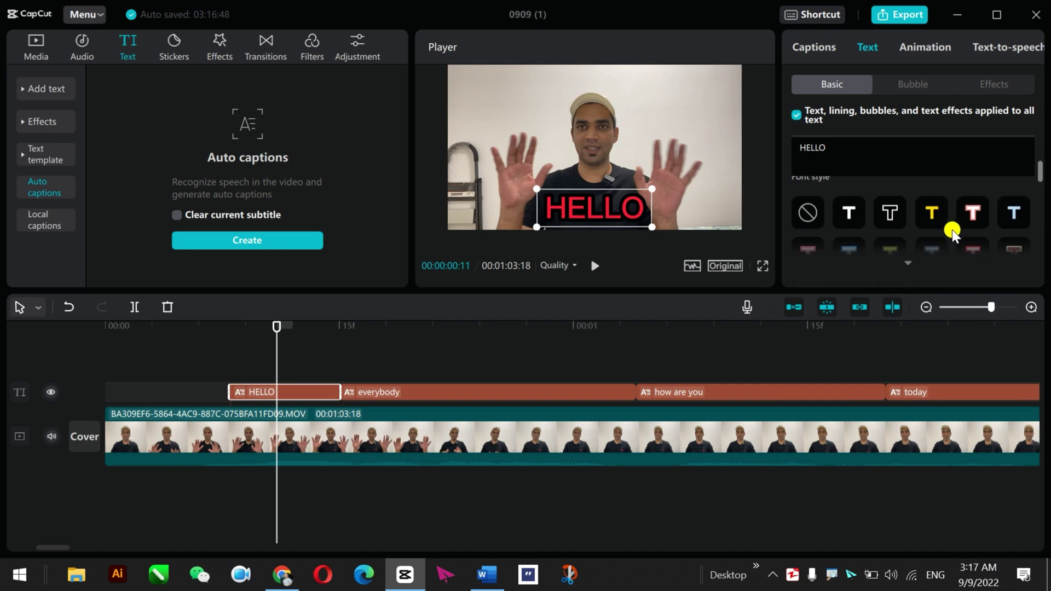
click(897, 213)
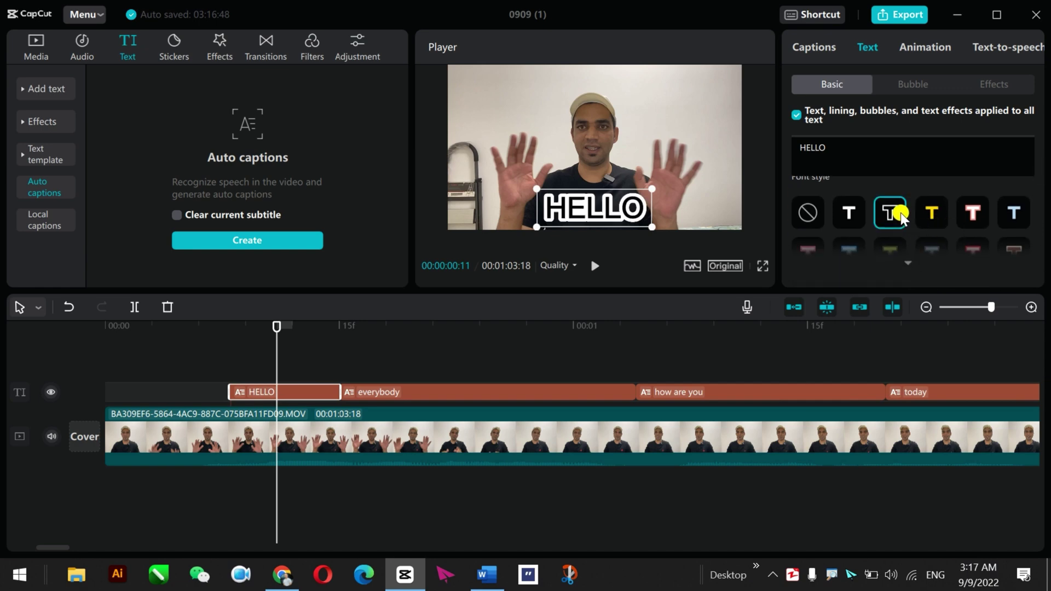
click(931, 213)
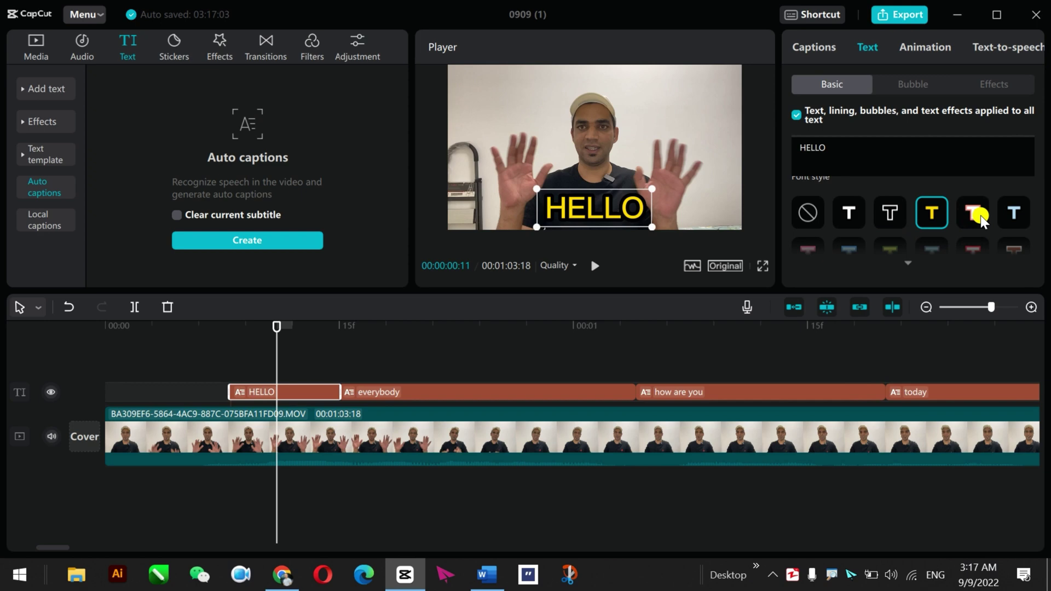
click(975, 216)
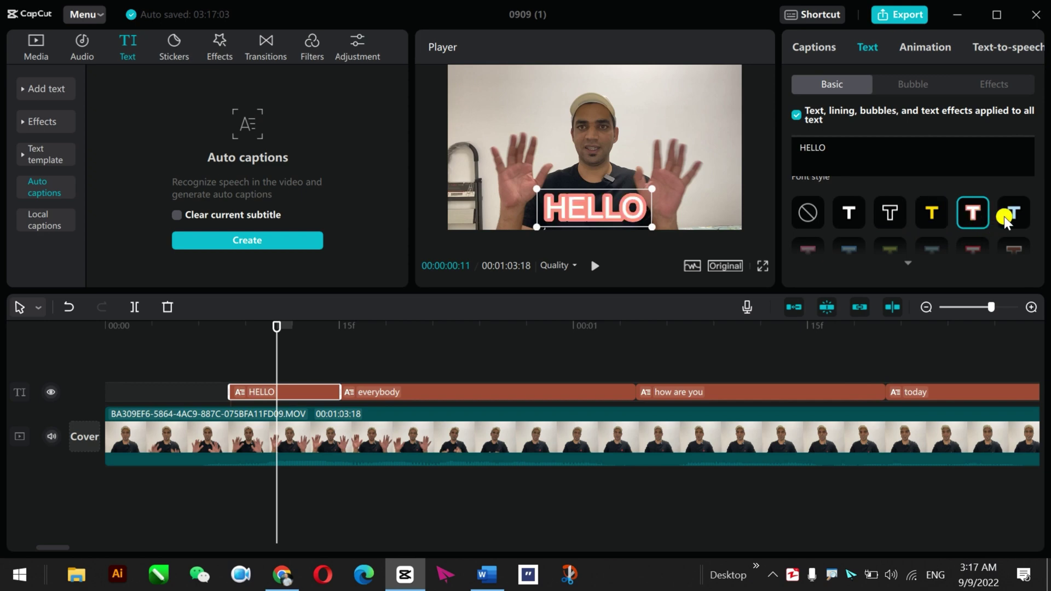
click(1007, 217)
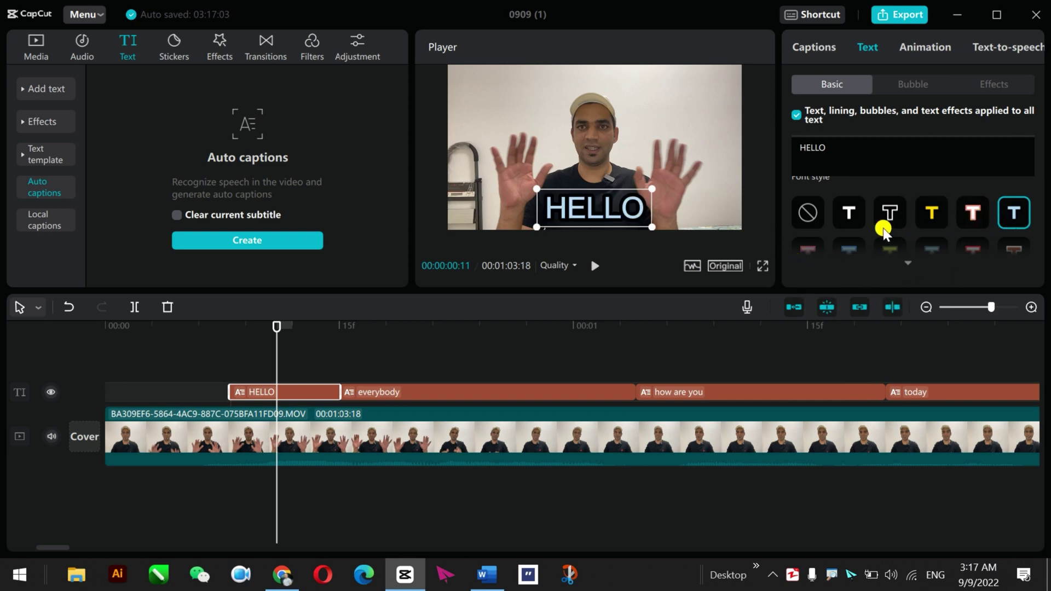
click(857, 219)
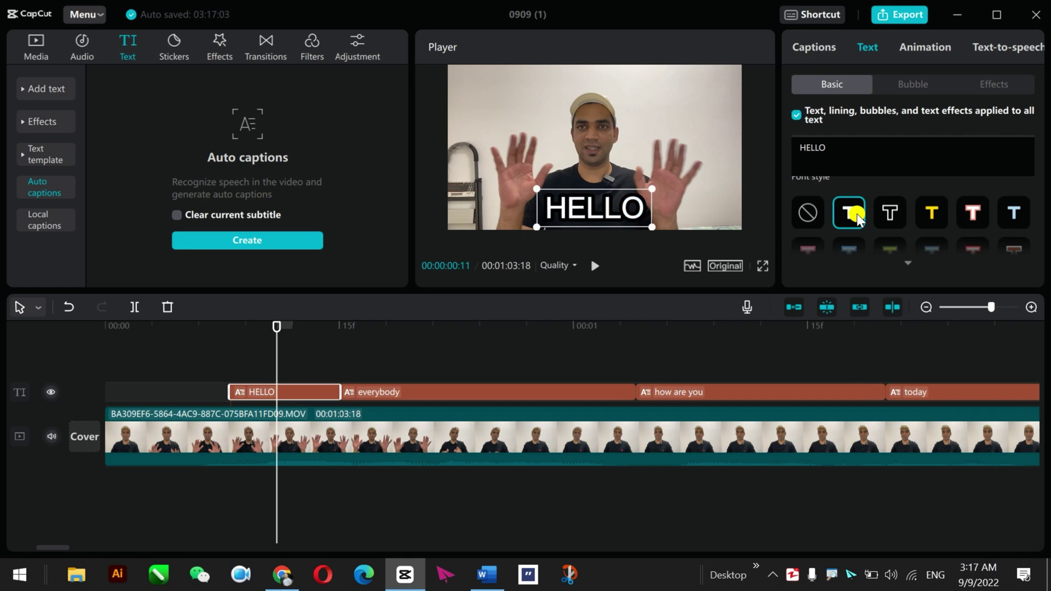
click(1012, 219)
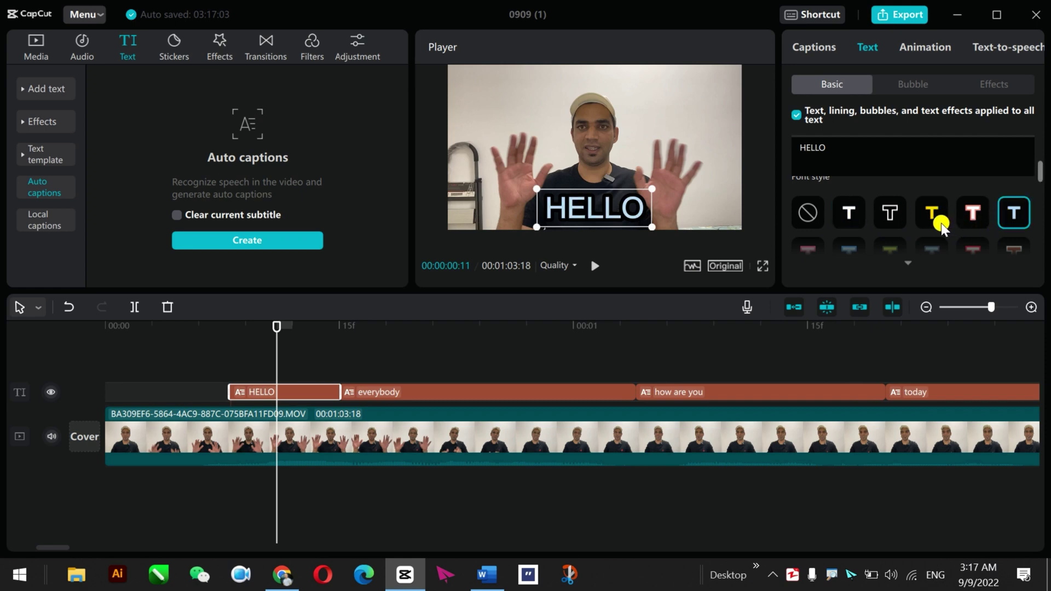
scroll(940, 222, down, 5)
scroll(925, 232, up, 3)
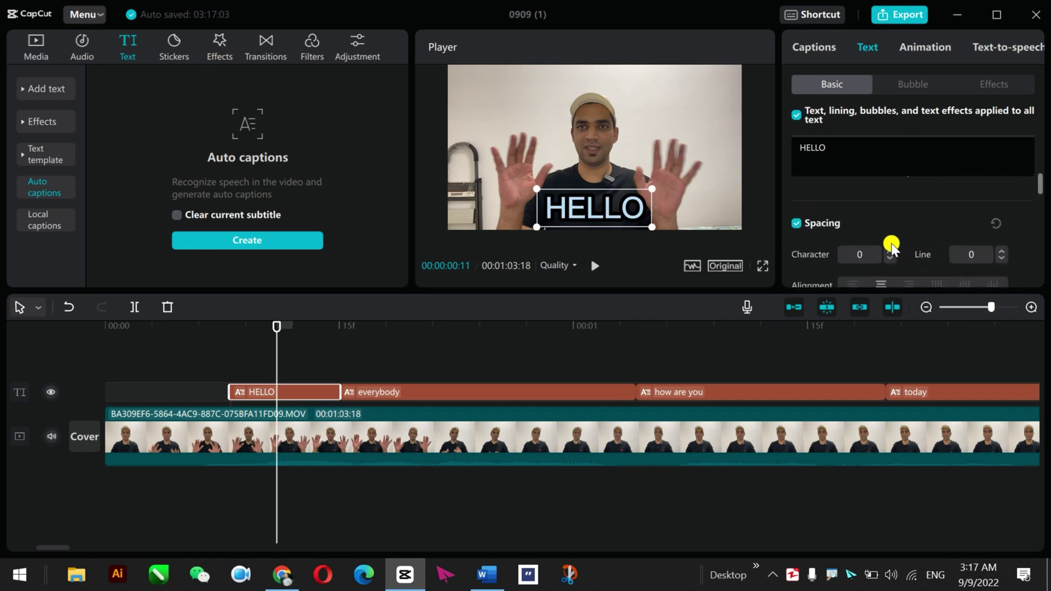
- Scale the HELLO caption down to 375% and set its X position to 180
scroll(897, 255, down, 3)
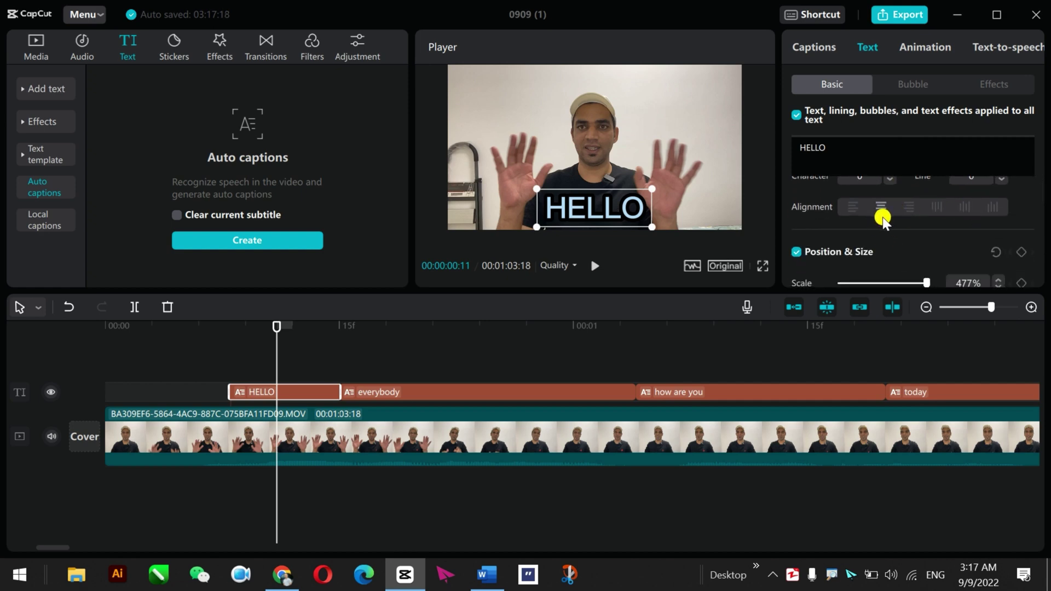
scroll(889, 243, down, 3)
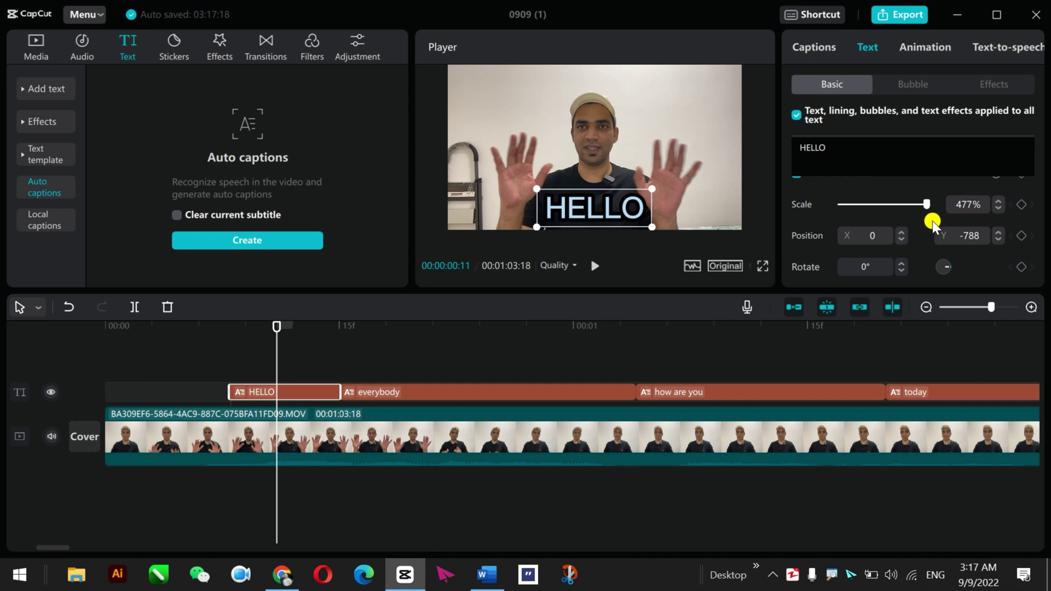
drag(926, 207, 919, 207)
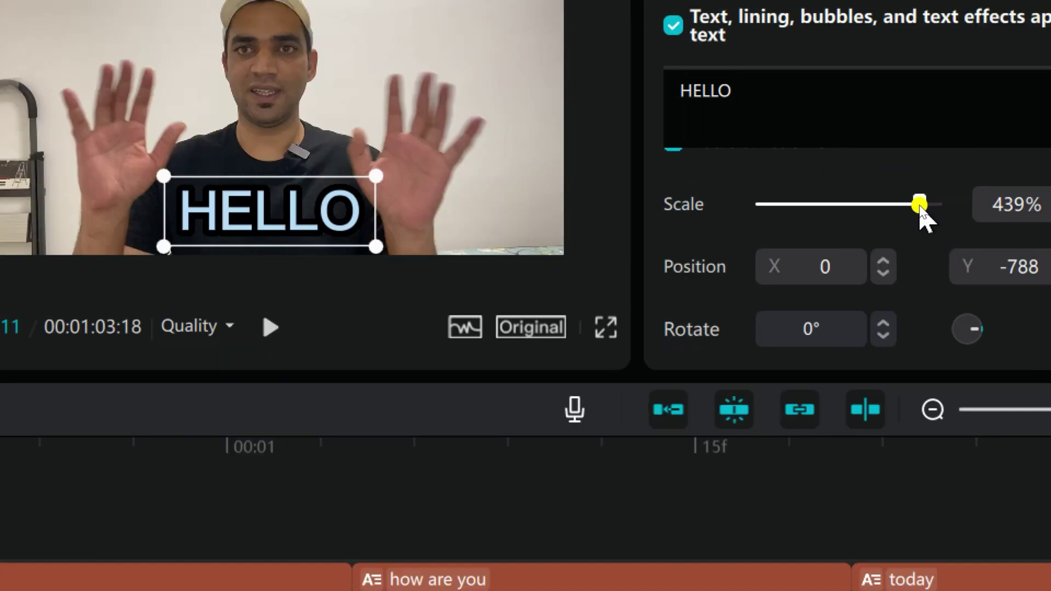
drag(920, 207, 903, 207)
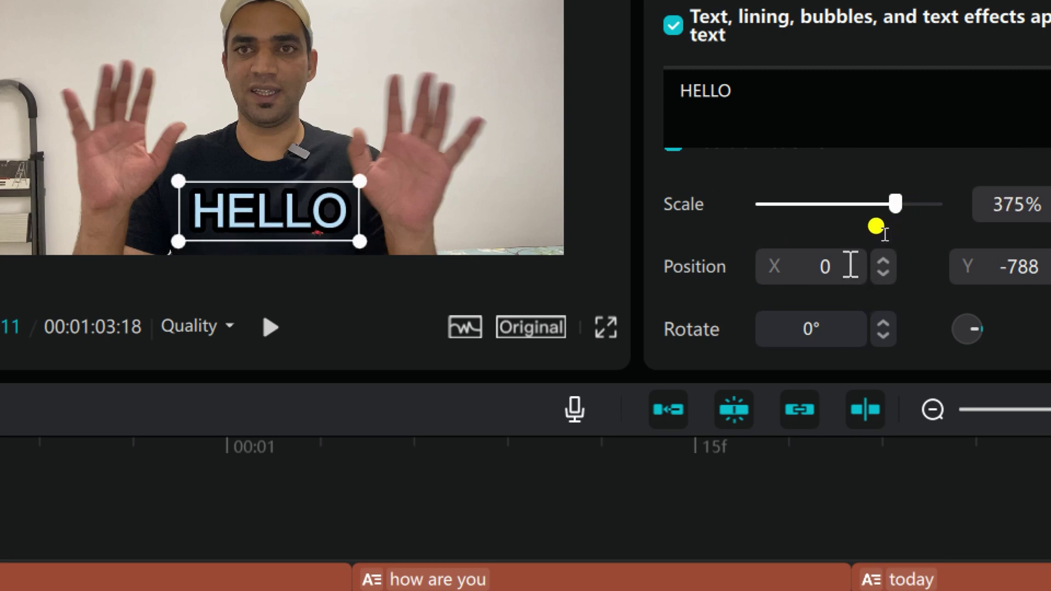
click(824, 265)
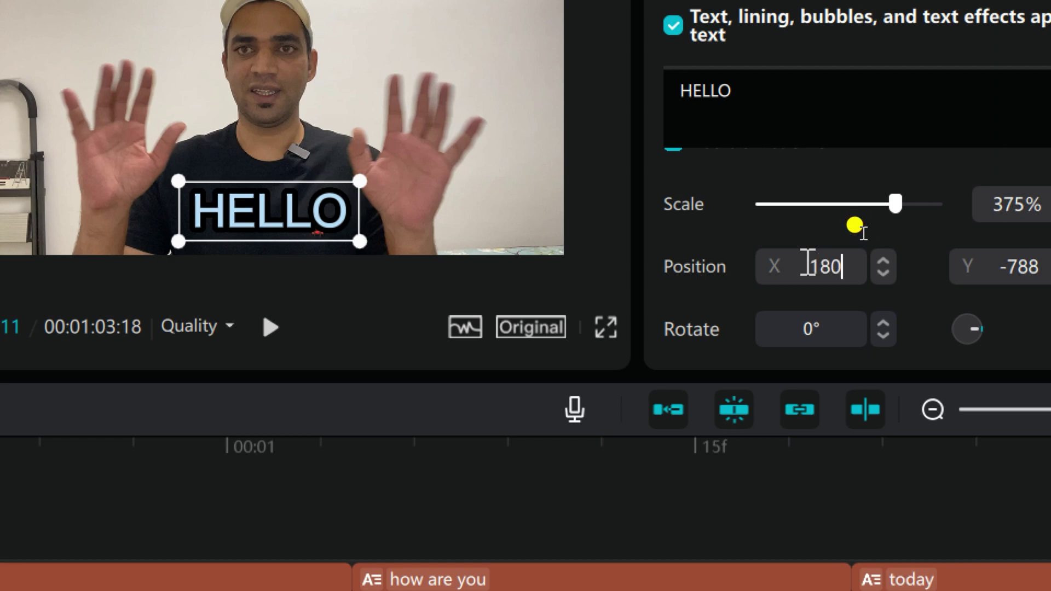
key(Return)
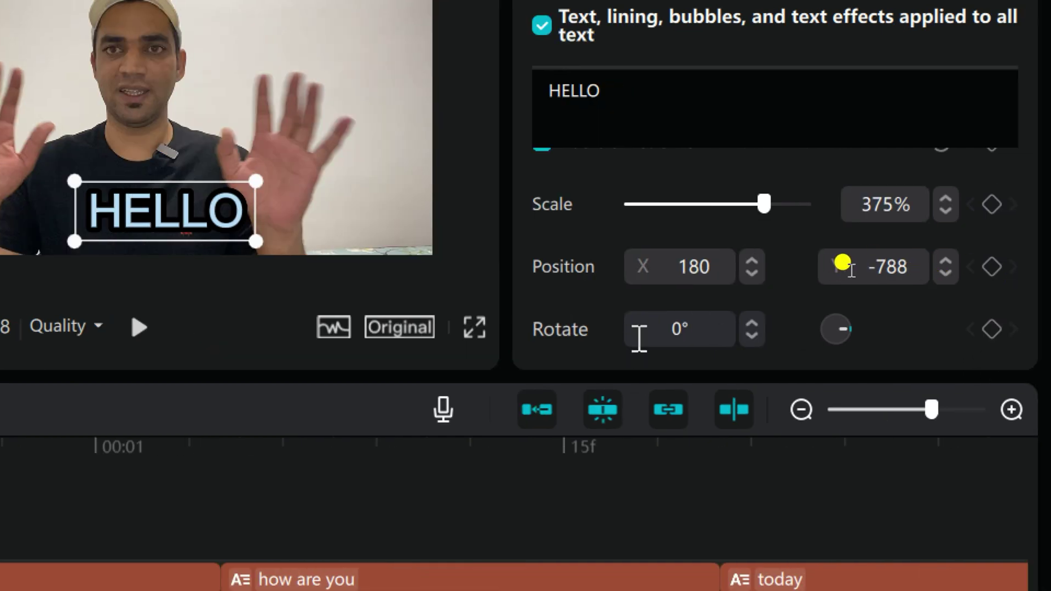
- Try rotating the HELLO caption by 160° and return its rotation to 0°
click(681, 329)
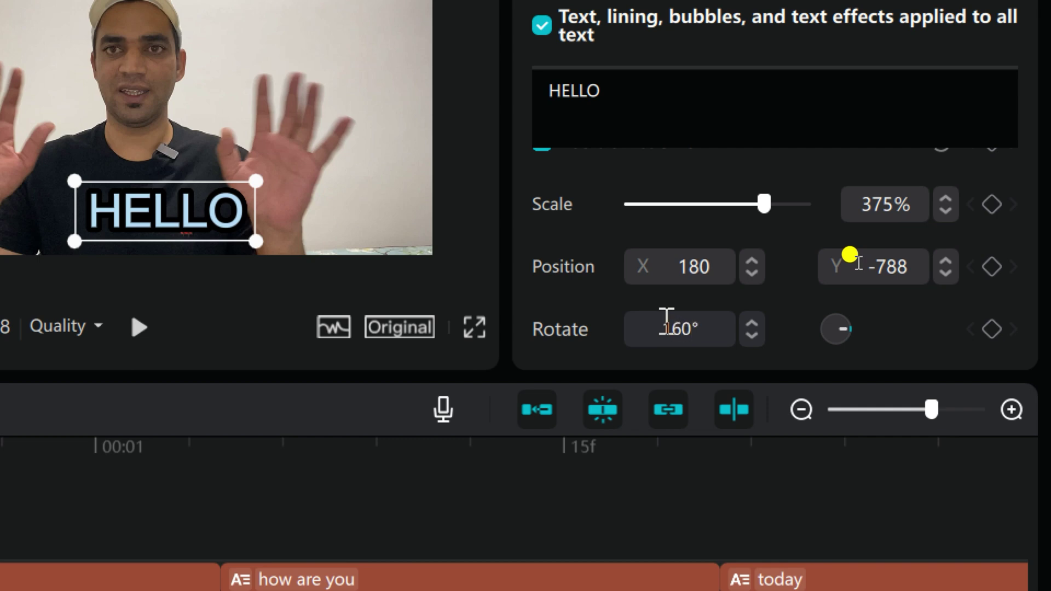
text(160)
key(Return)
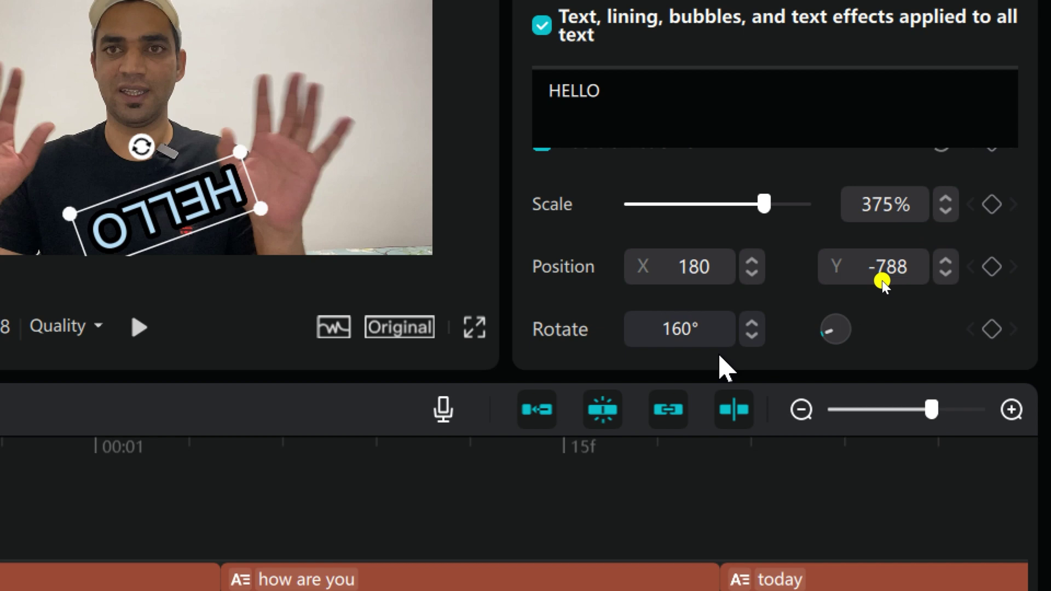
scroll(881, 282, up, 3)
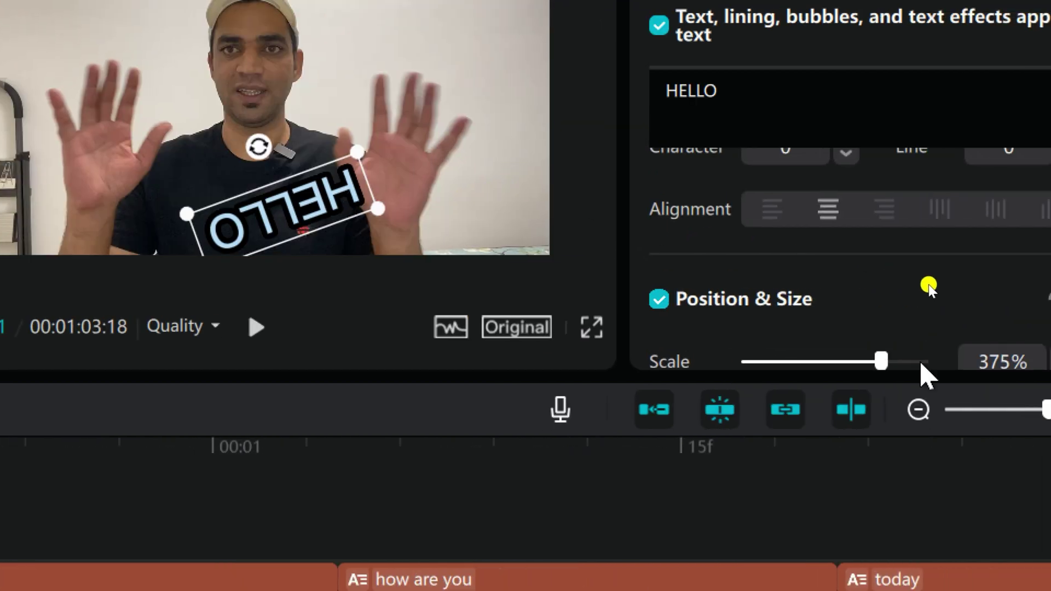
scroll(826, 312, down, 3)
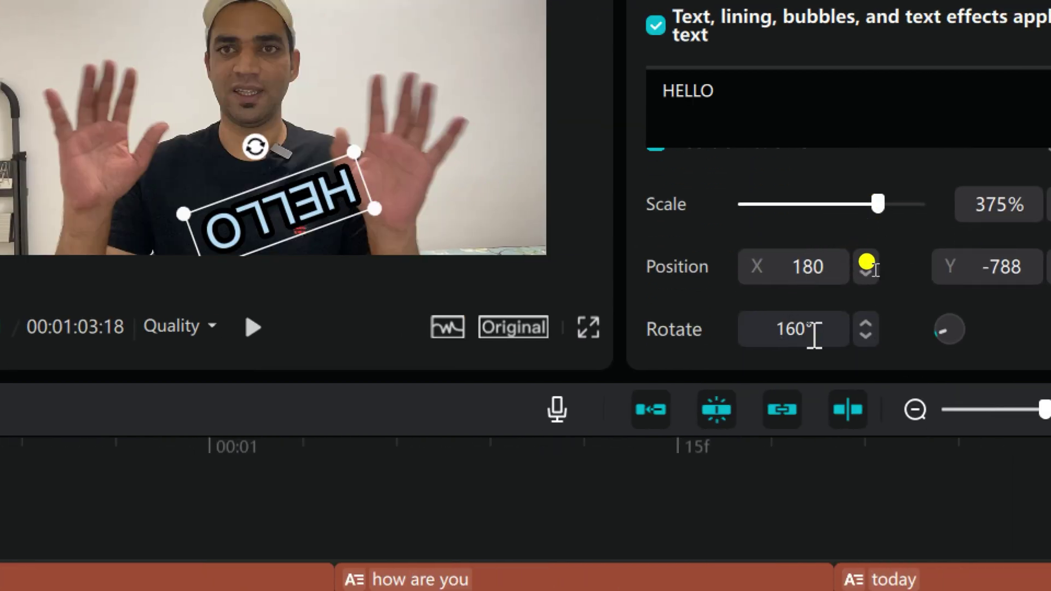
drag(797, 331, 766, 330)
key(BackSpace)
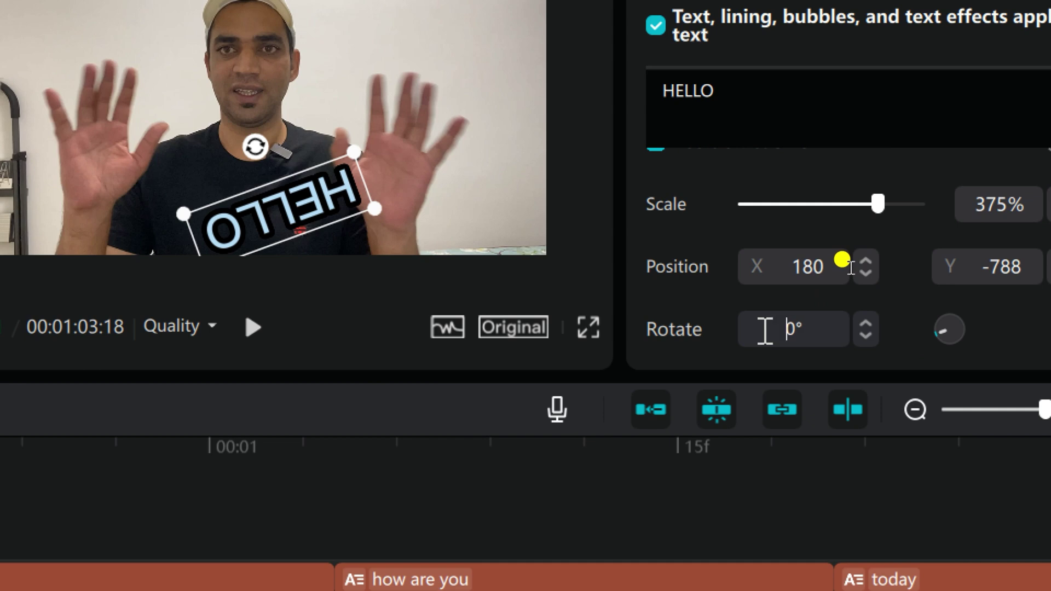
click(1007, 323)
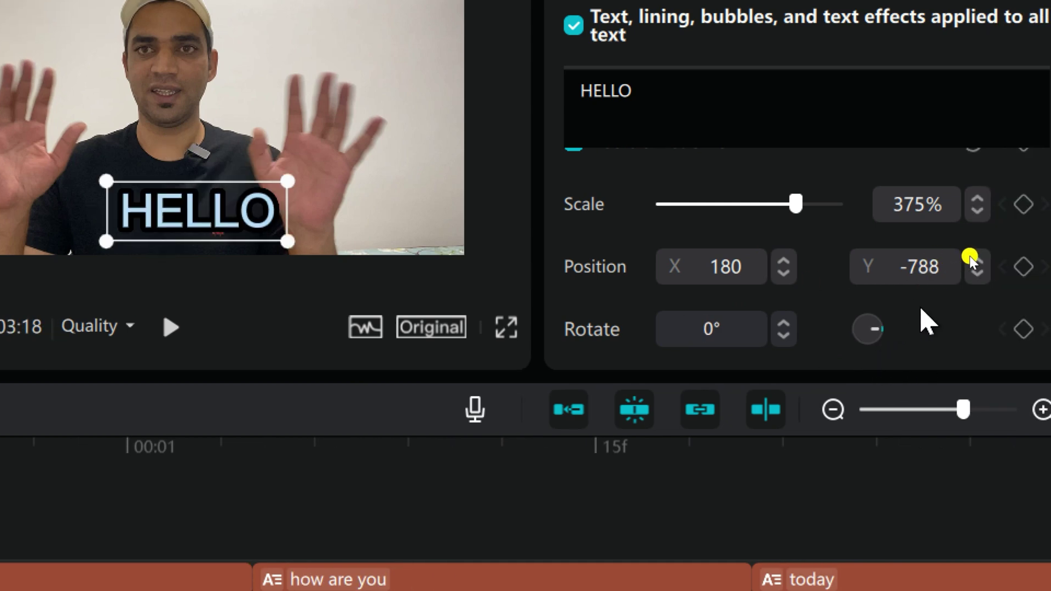
- Try 17% blend opacity on the HELLO caption and restore it to 100%
scroll(963, 241, down, 3)
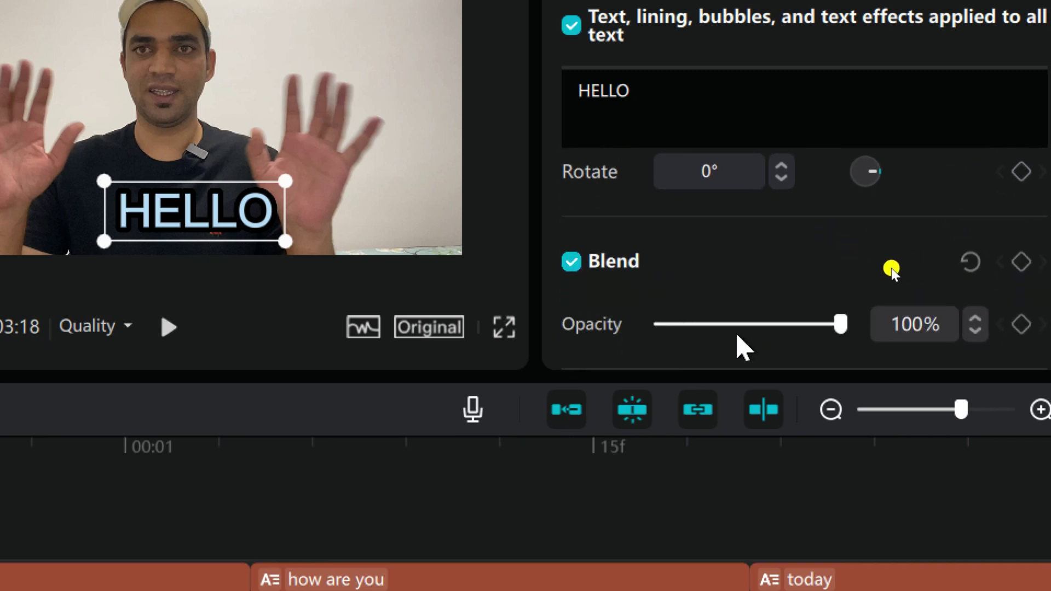
drag(841, 324, 691, 344)
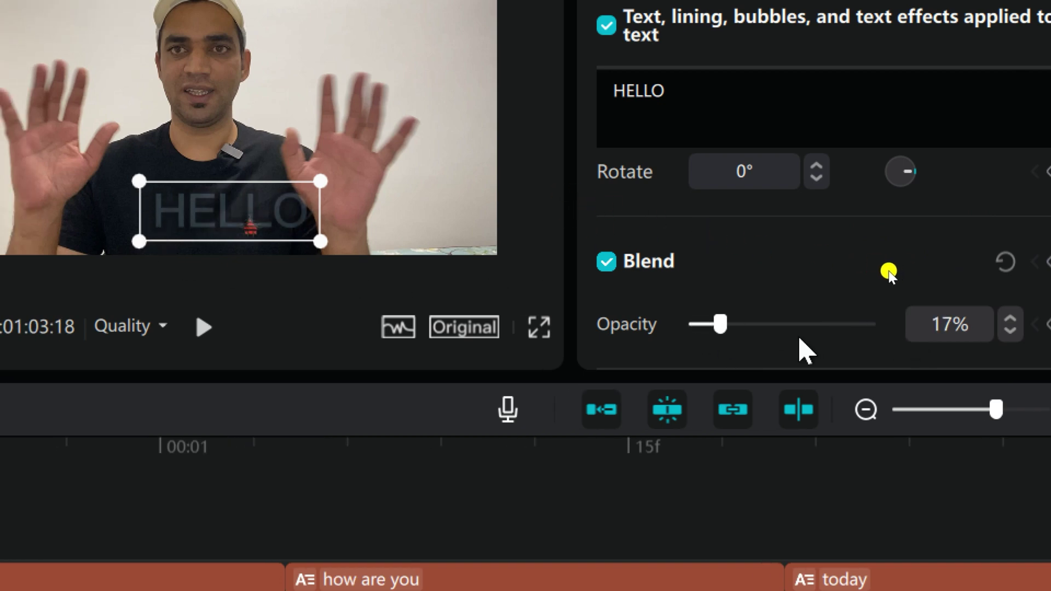
drag(715, 327, 919, 366)
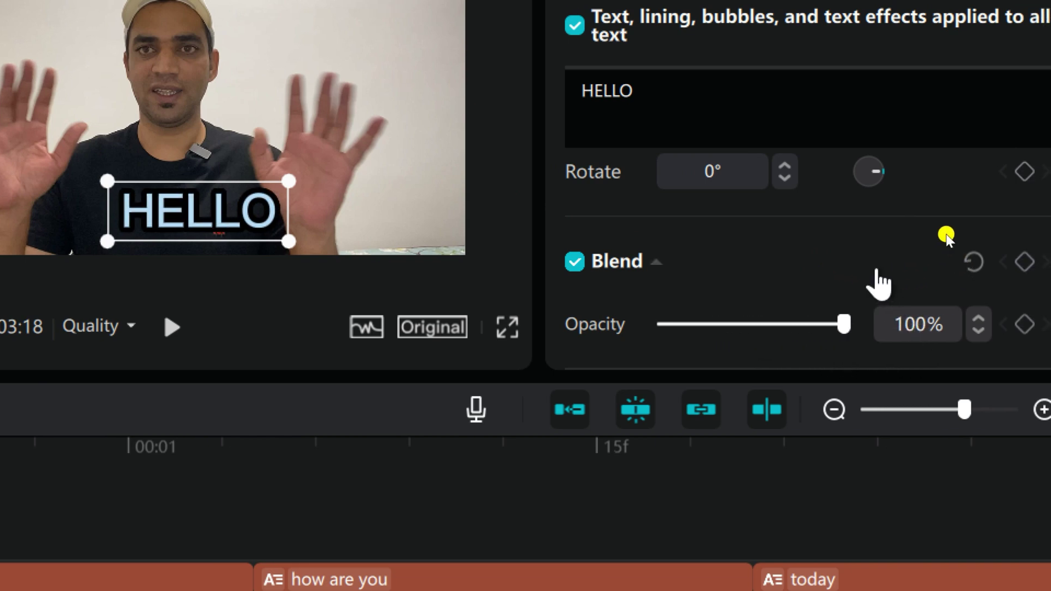
- Try red and yellow as the stroke colour of the HELLO caption and return it to black
scroll(870, 258, down, 3)
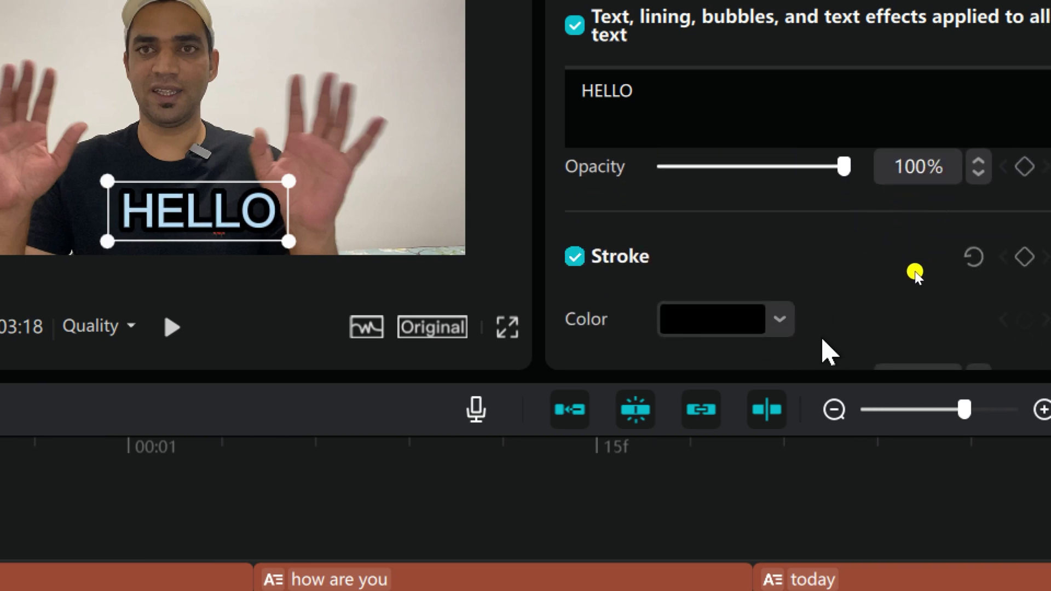
click(788, 328)
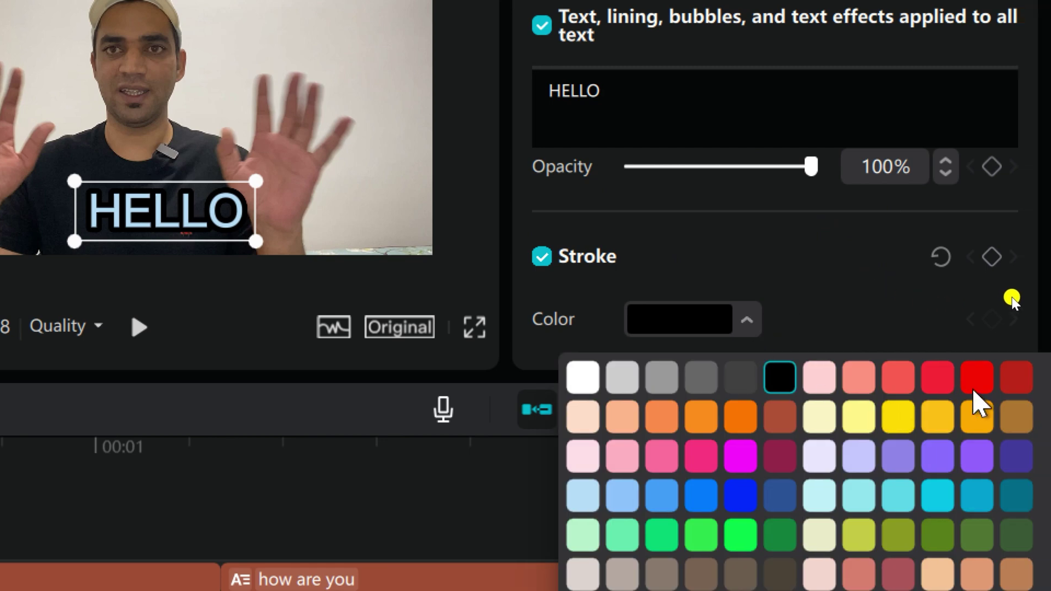
click(977, 386)
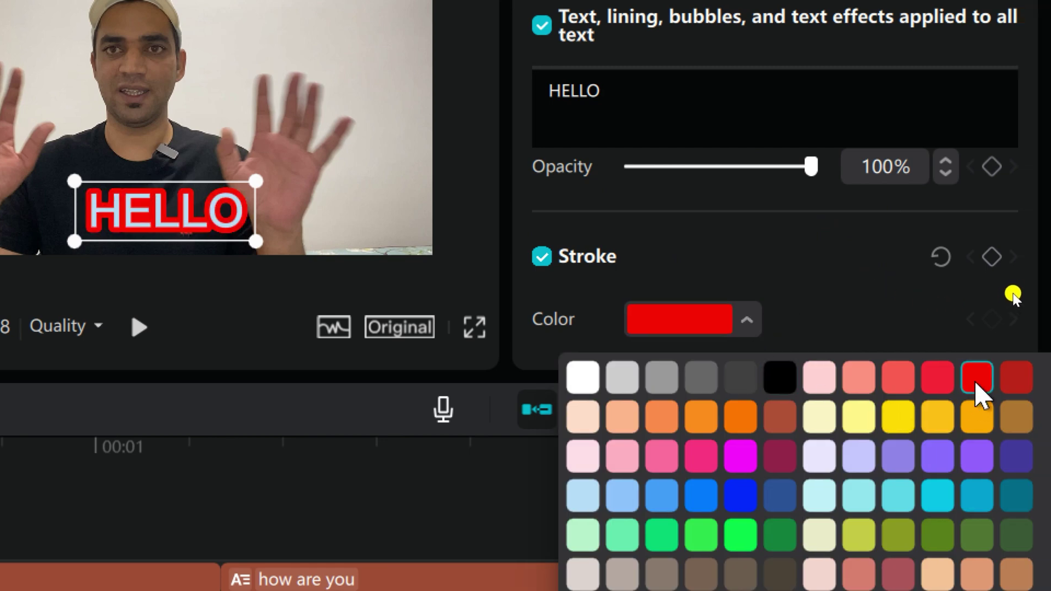
click(897, 421)
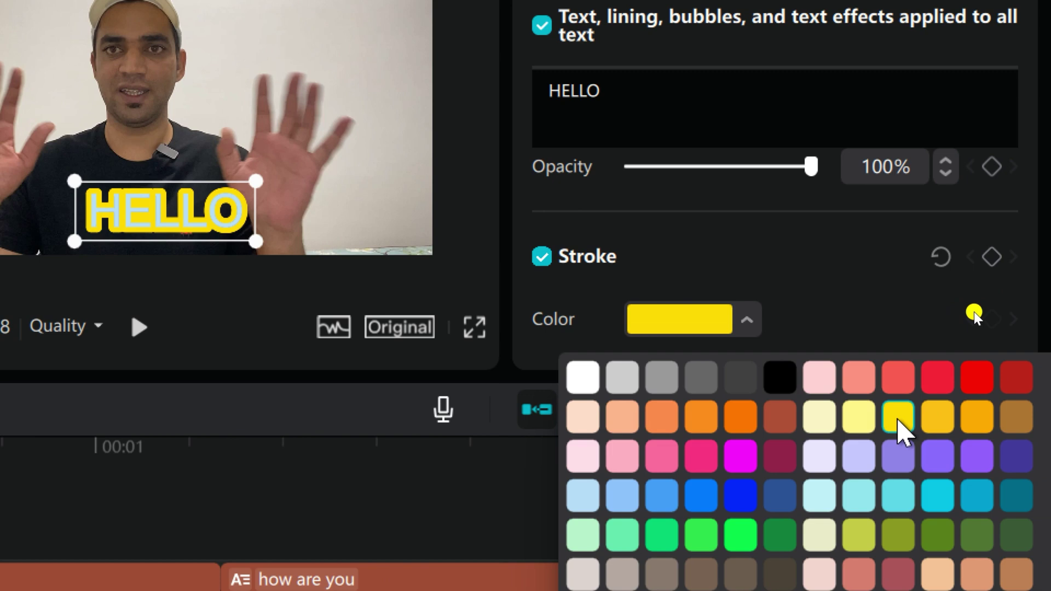
click(792, 383)
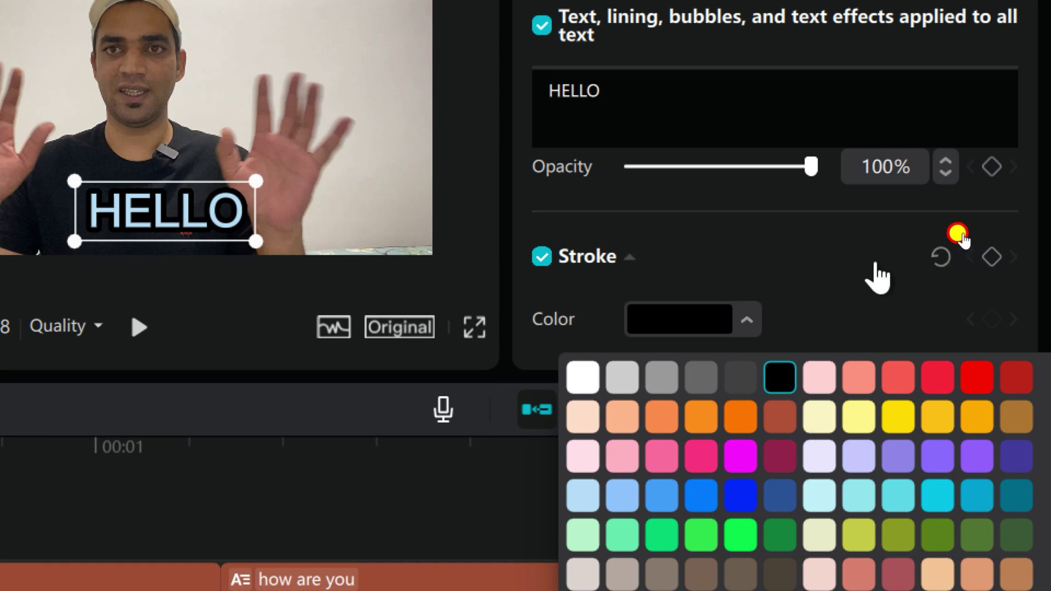
click(876, 274)
- Enable a border behind the HELLO caption and try crimson red and amber yellow as its colour
scroll(824, 327, down, 3)
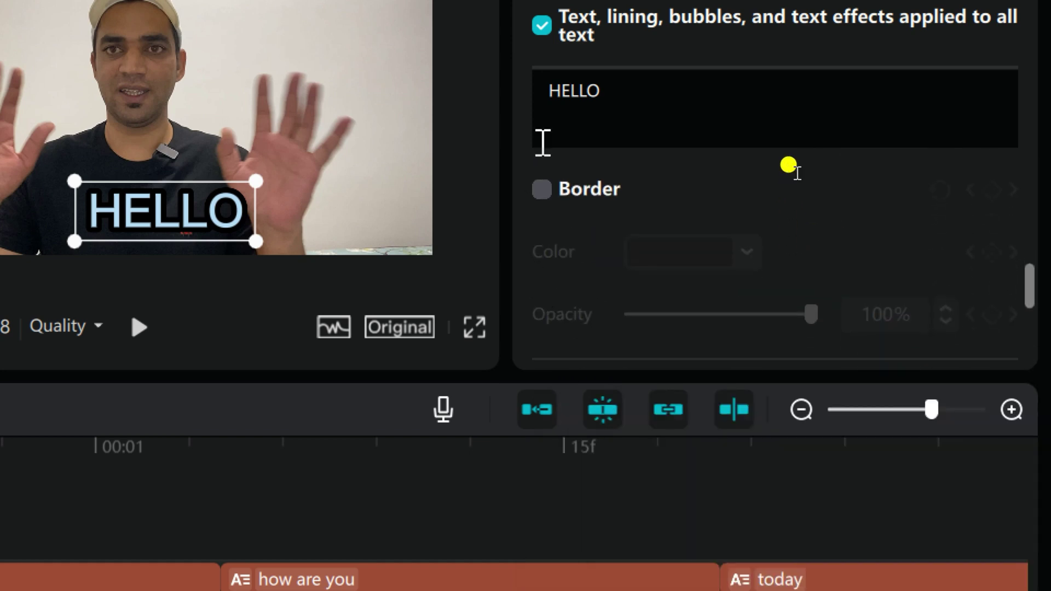
click(542, 192)
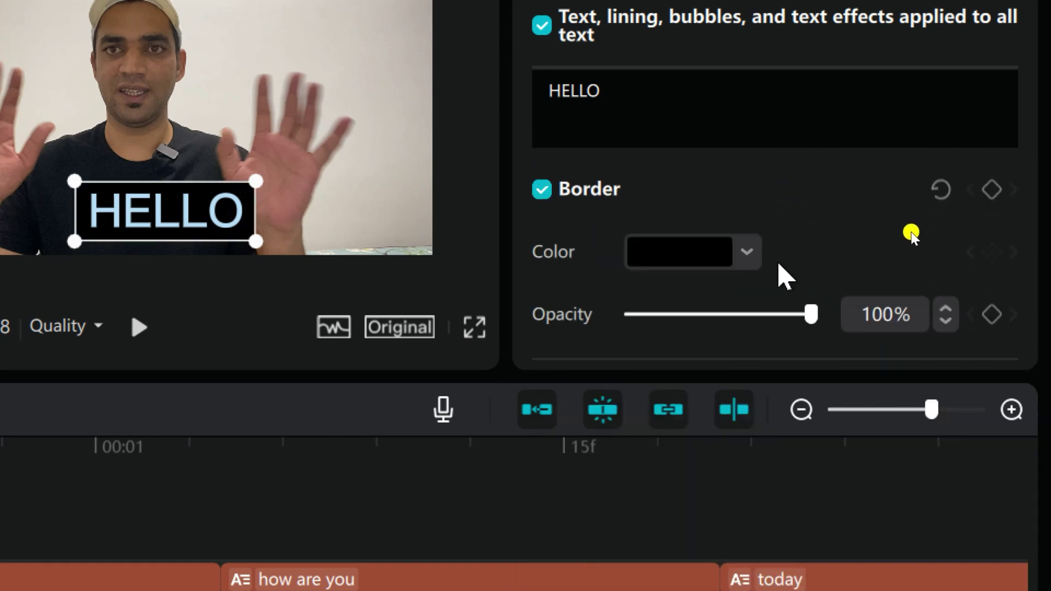
click(748, 255)
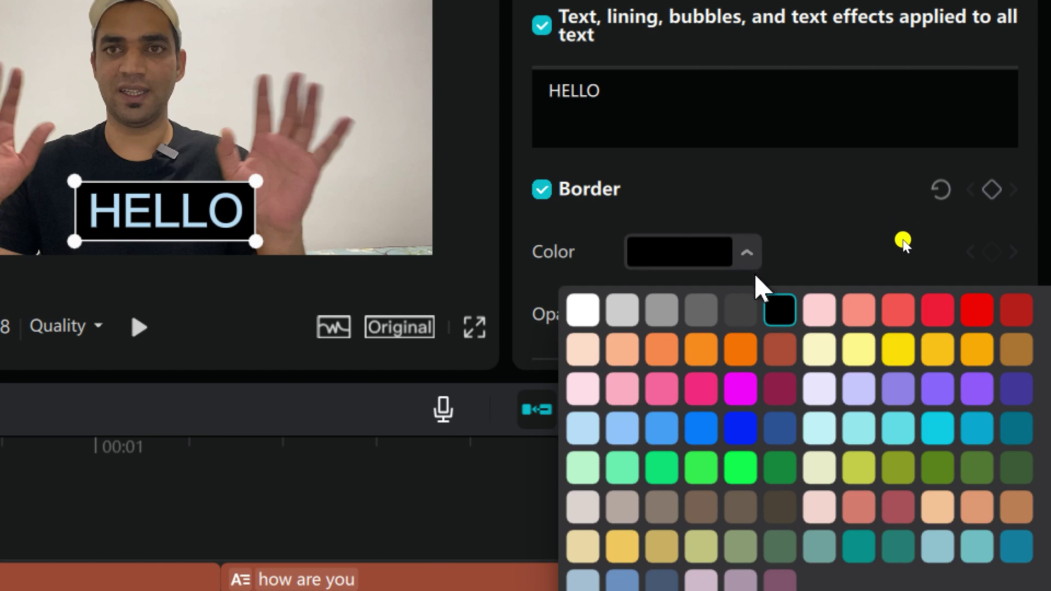
click(930, 313)
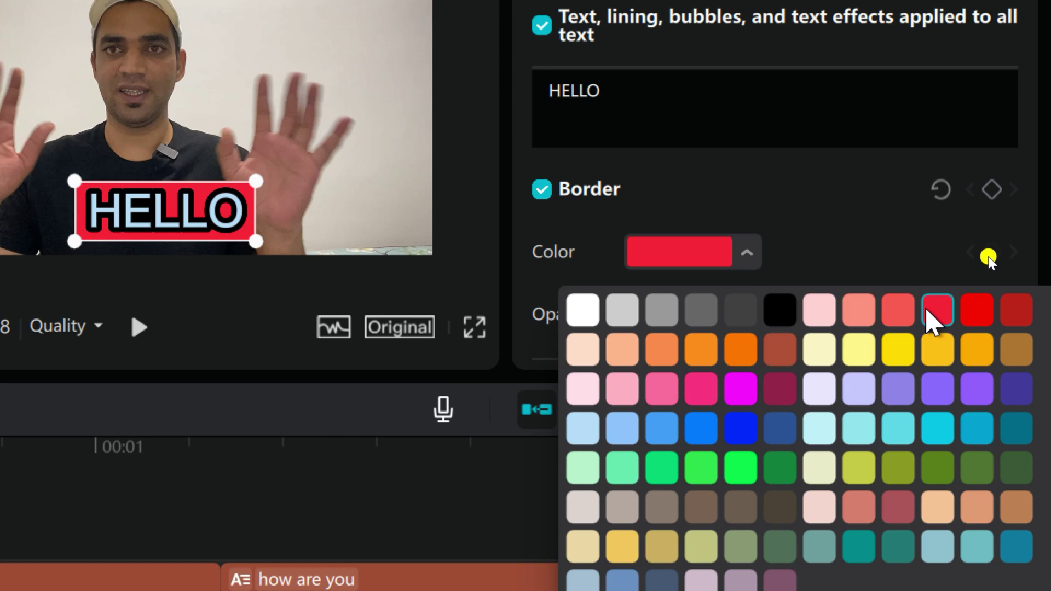
click(938, 349)
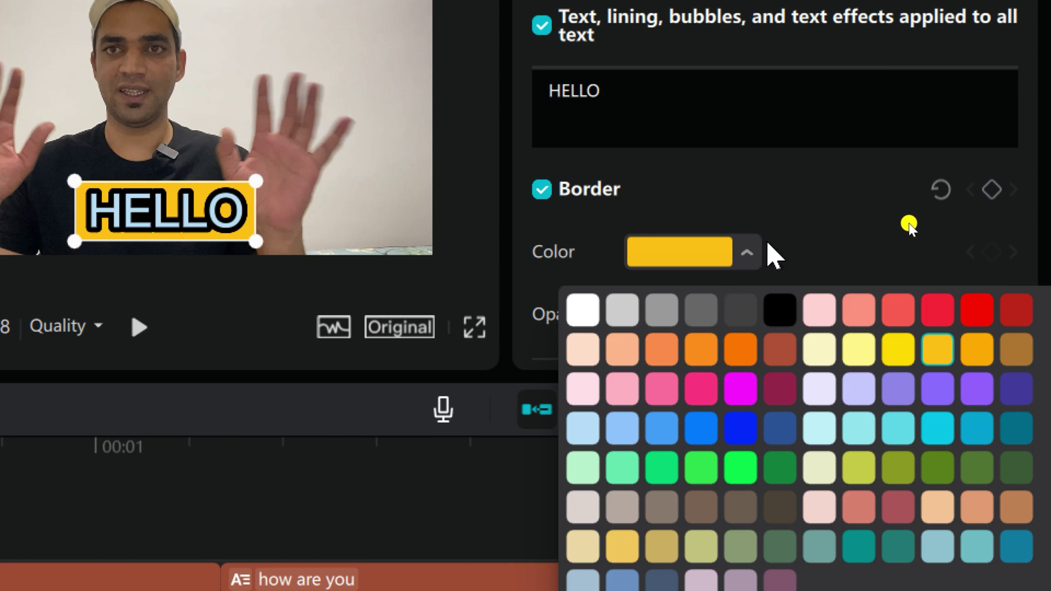
click(748, 252)
click(749, 252)
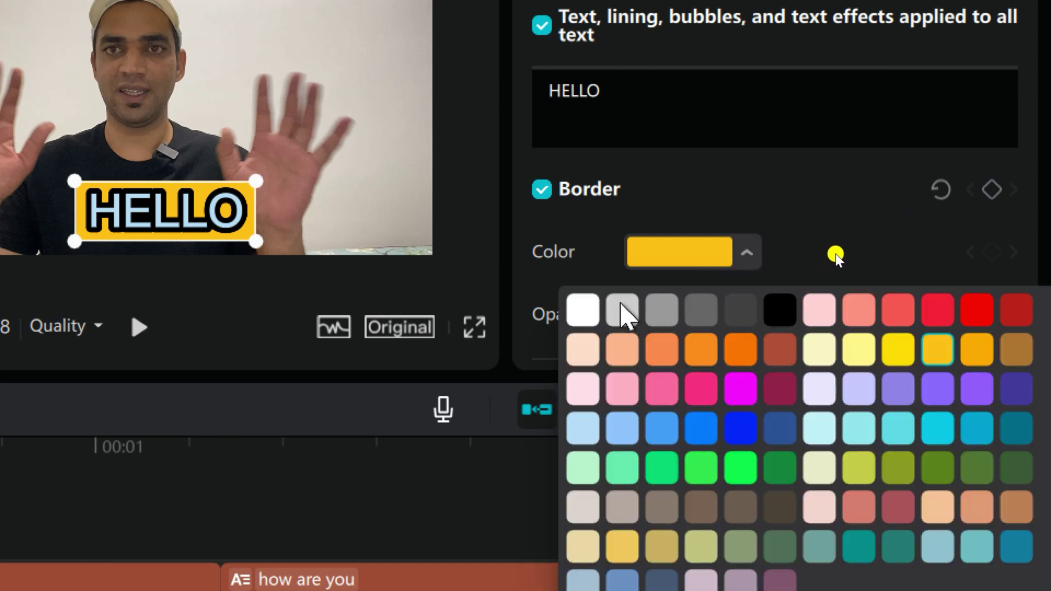
- Try grey shades up to dark grey as the HELLO caption's border colour and turn the border off
click(629, 320)
click(701, 310)
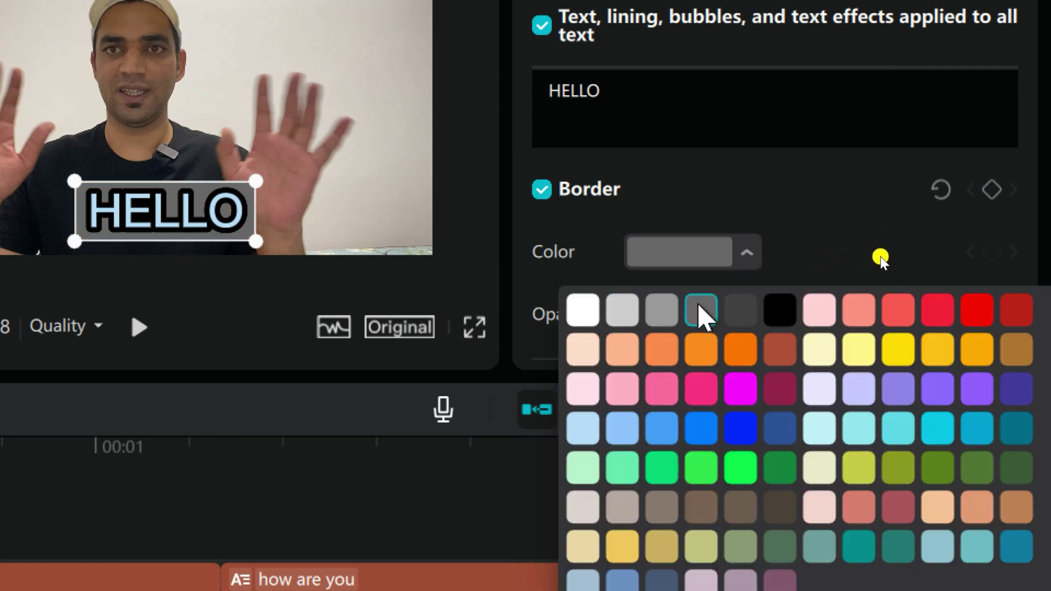
click(755, 314)
click(580, 263)
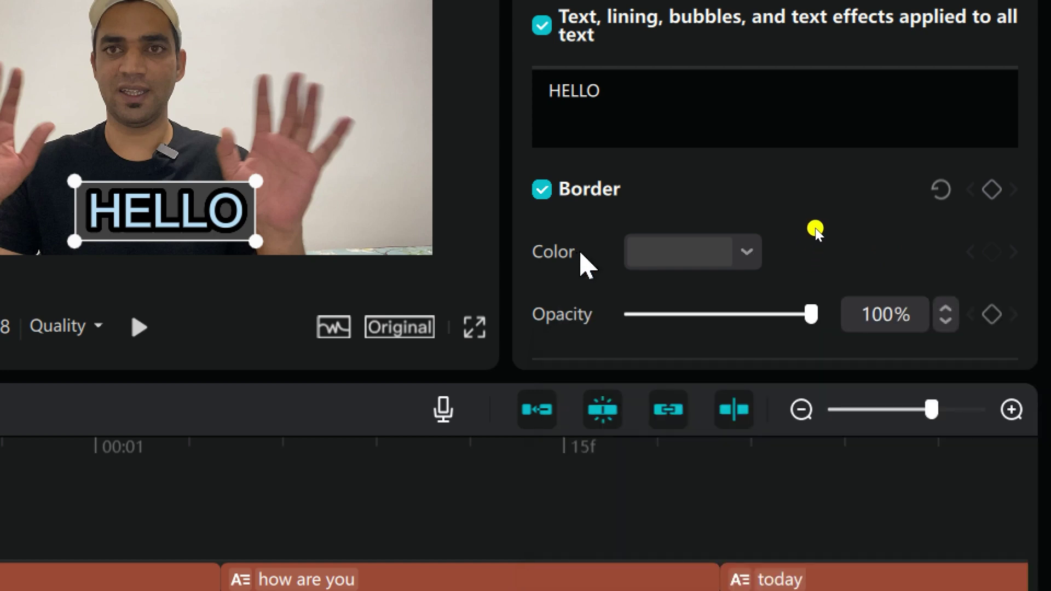
click(542, 189)
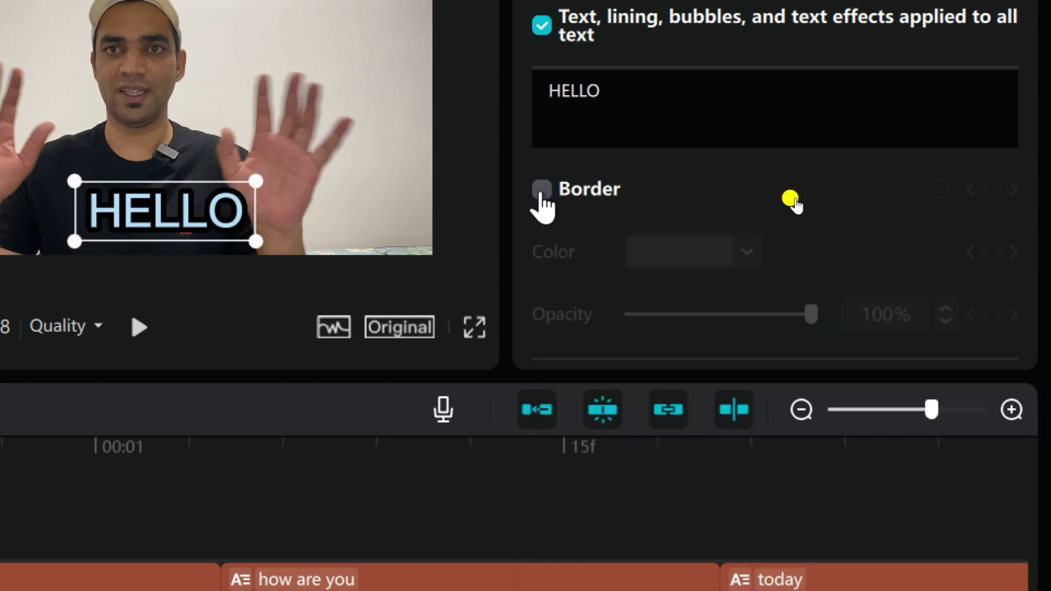
- Try the dark grey border at 43% opacity on the HELLO caption and disable the border again
scroll(748, 277, down, 3)
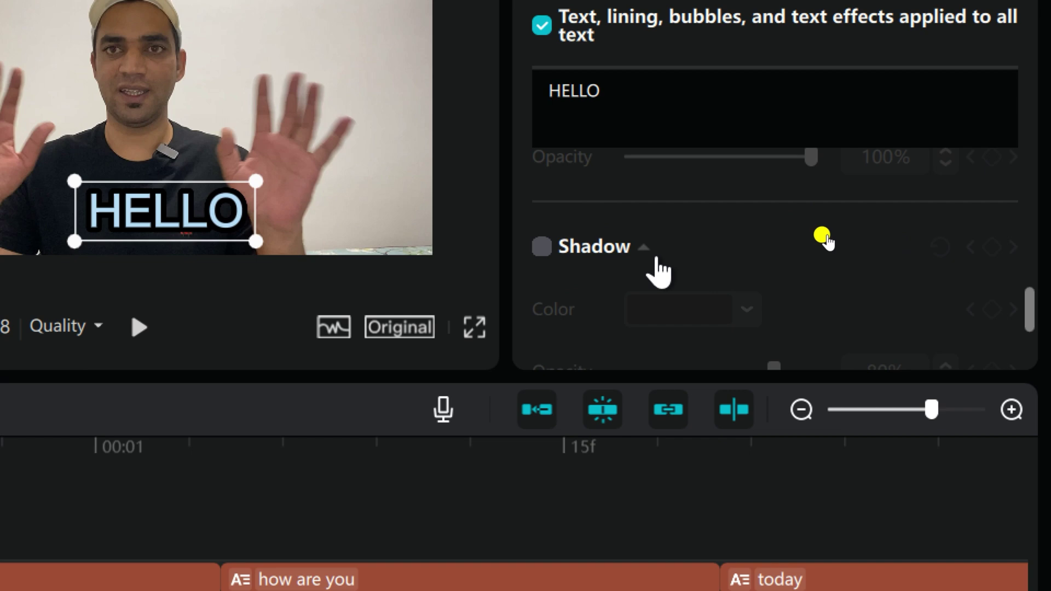
scroll(657, 249, up, 3)
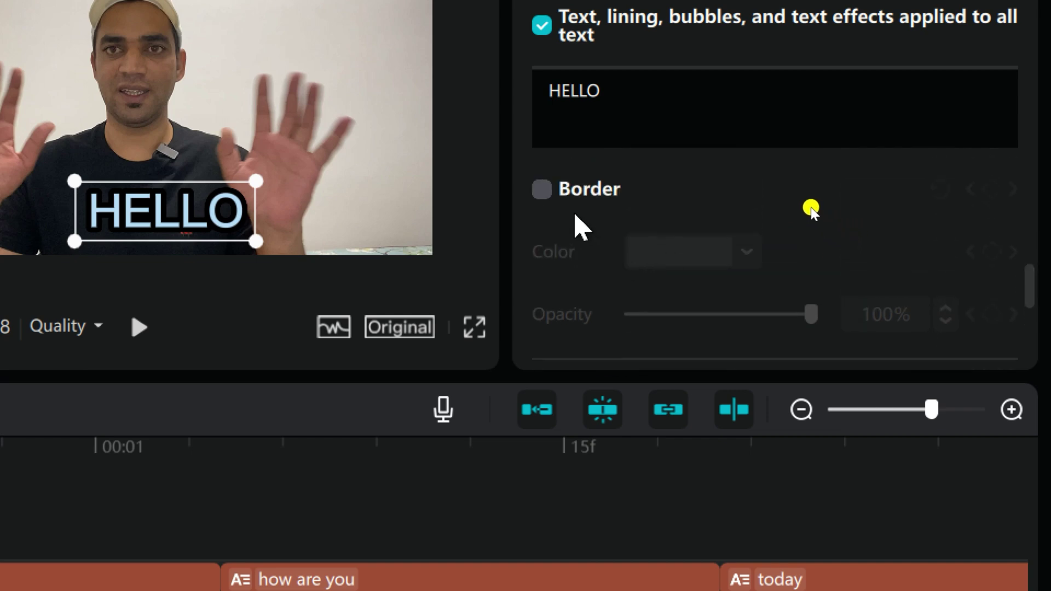
click(542, 190)
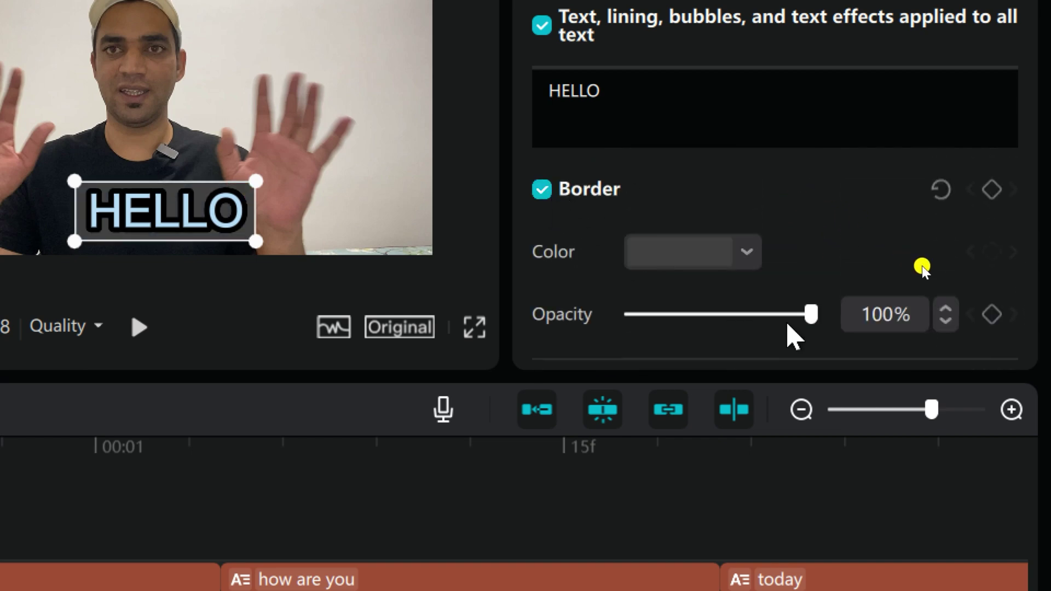
drag(818, 317, 705, 311)
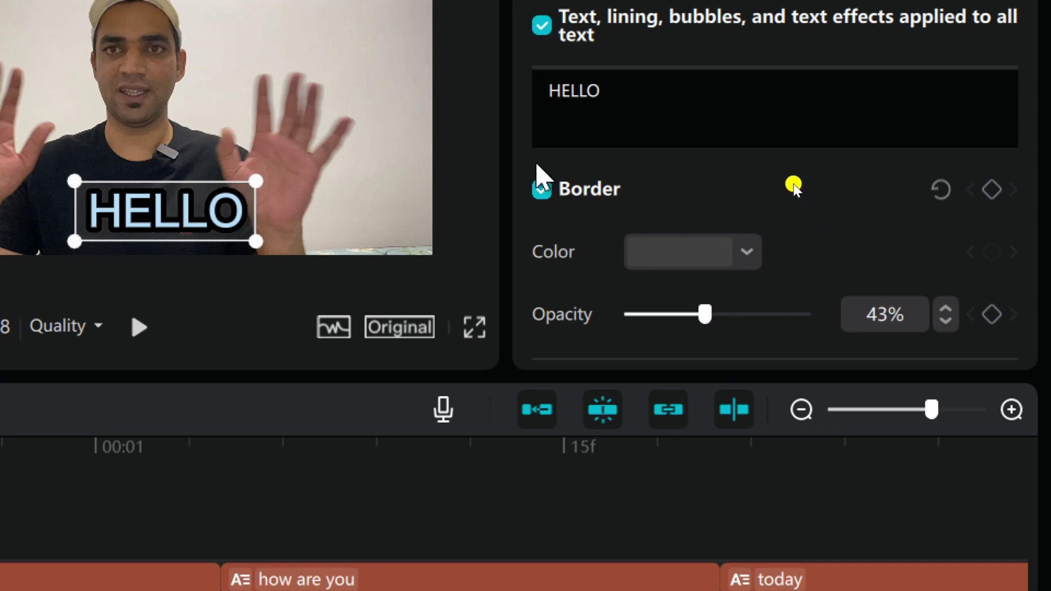
click(542, 190)
- Move the playhead slightly forward within the HELLO caption
scroll(656, 281, up, 5)
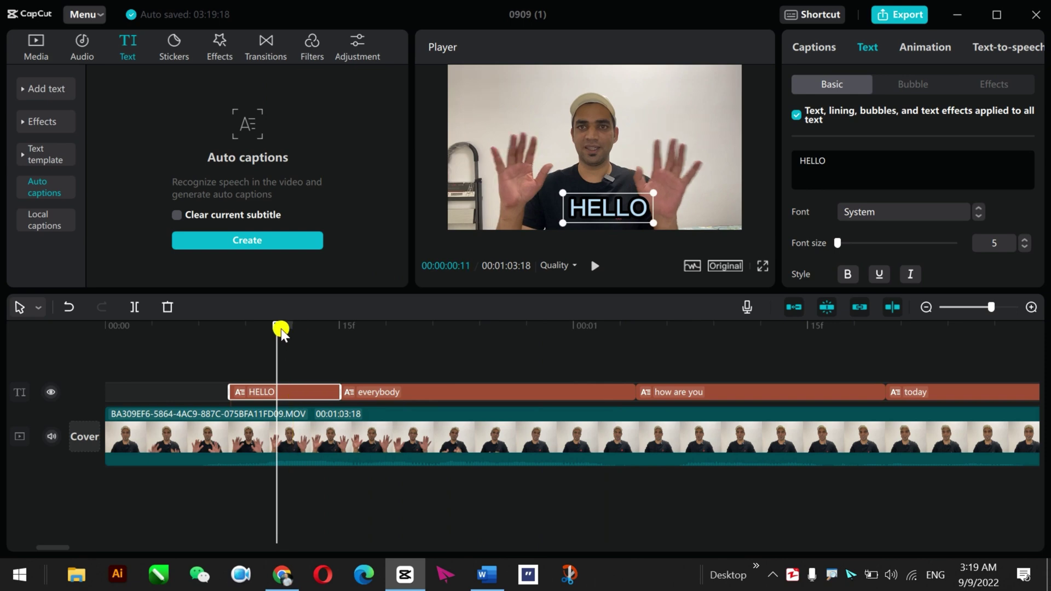
drag(279, 329, 293, 373)
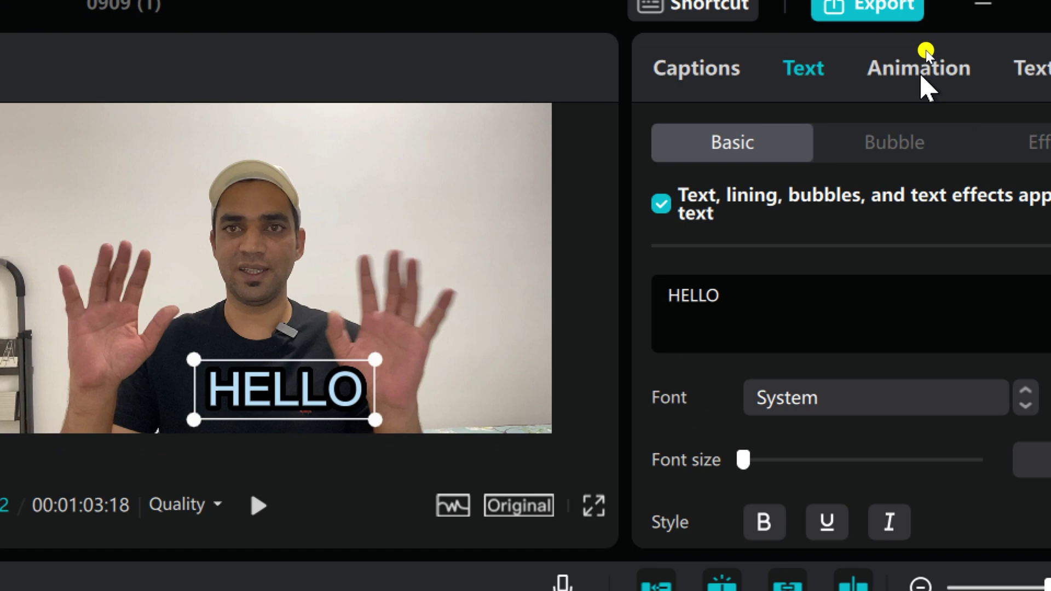
- Look through the generated caption list, check the "so I'll" caption and view the available caption animations
click(711, 87)
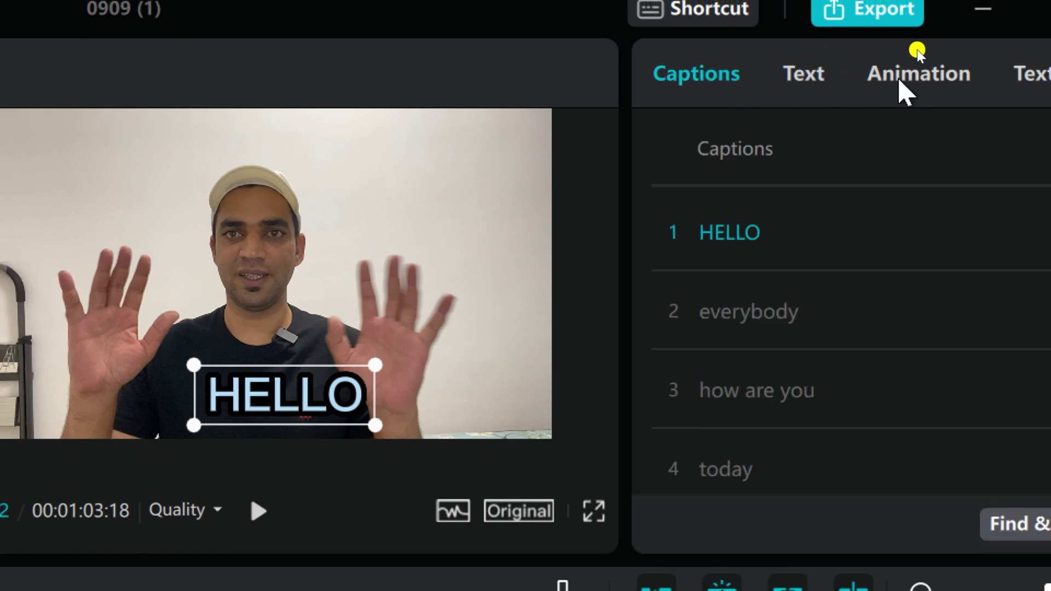
click(921, 81)
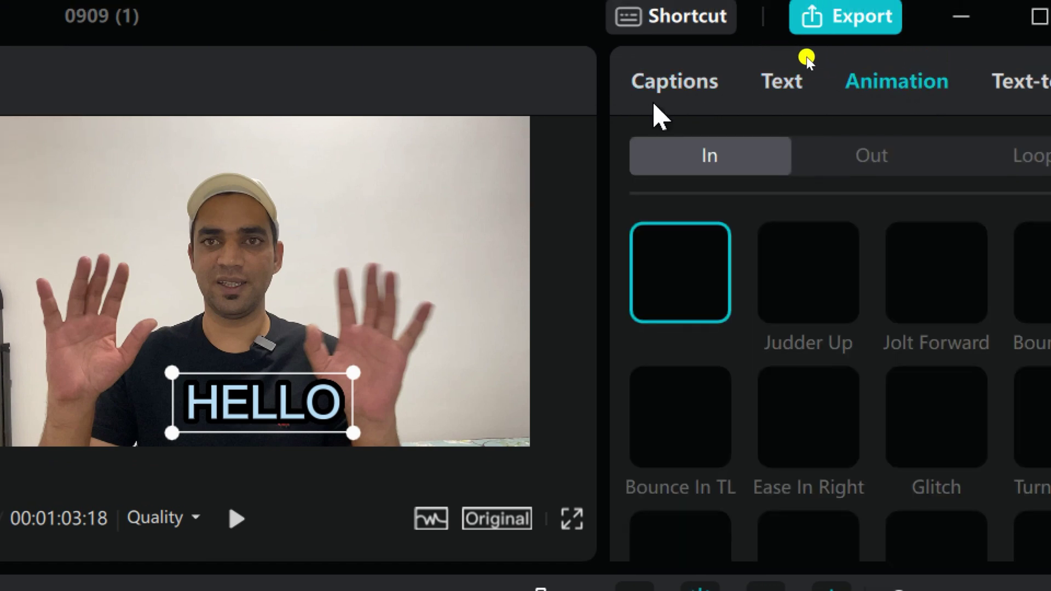
click(688, 71)
scroll(826, 356, down, 6)
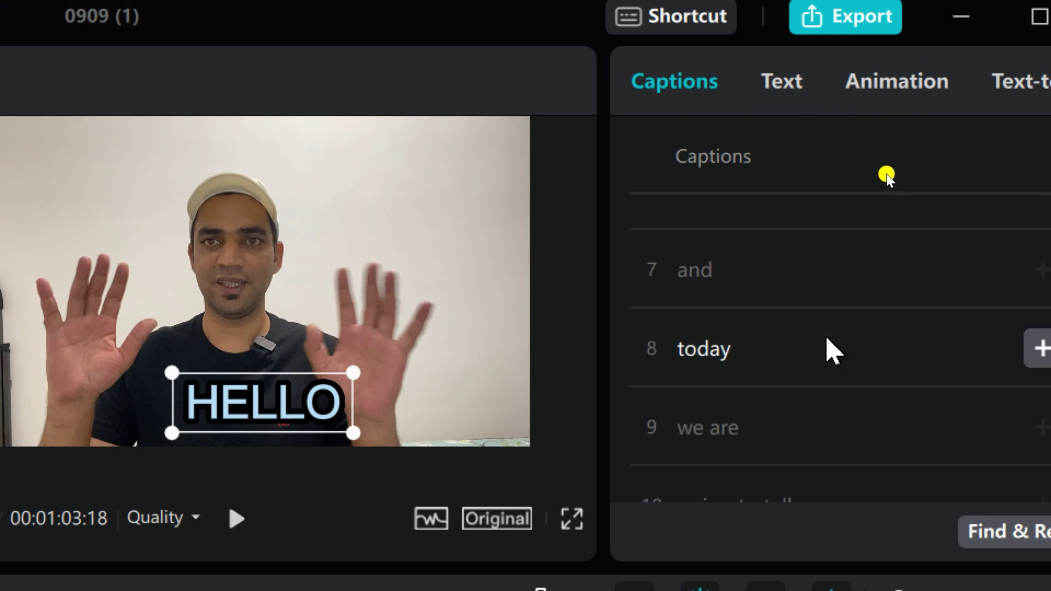
scroll(691, 368, down, 7)
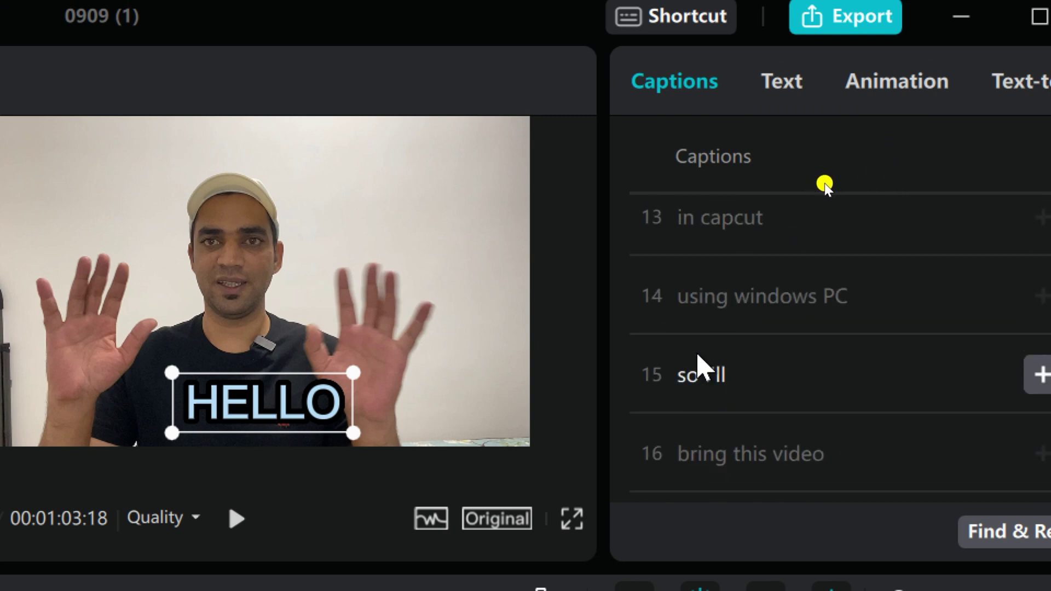
click(695, 327)
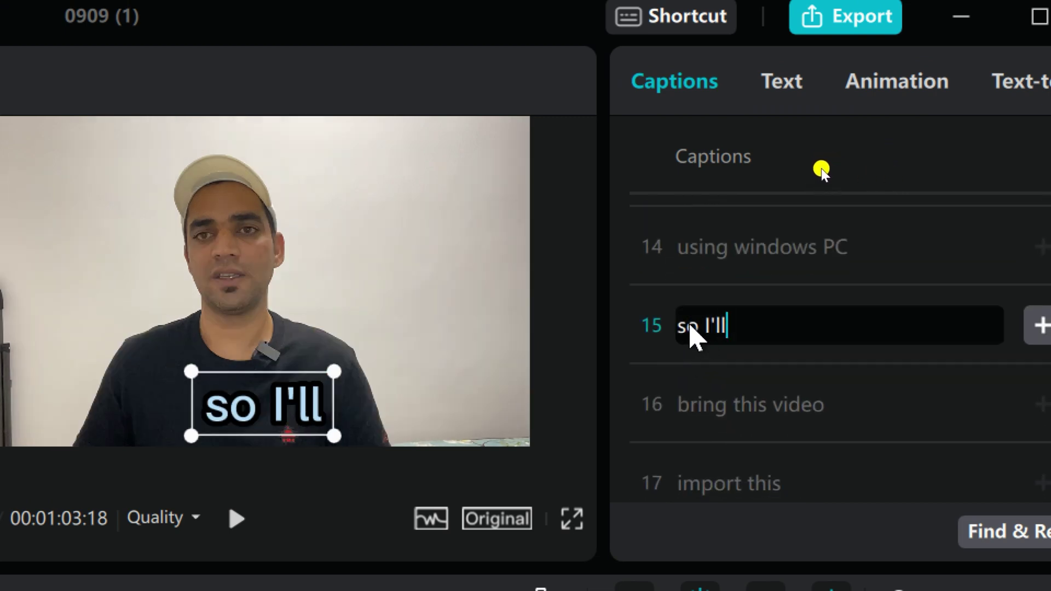
scroll(723, 388, down, 2)
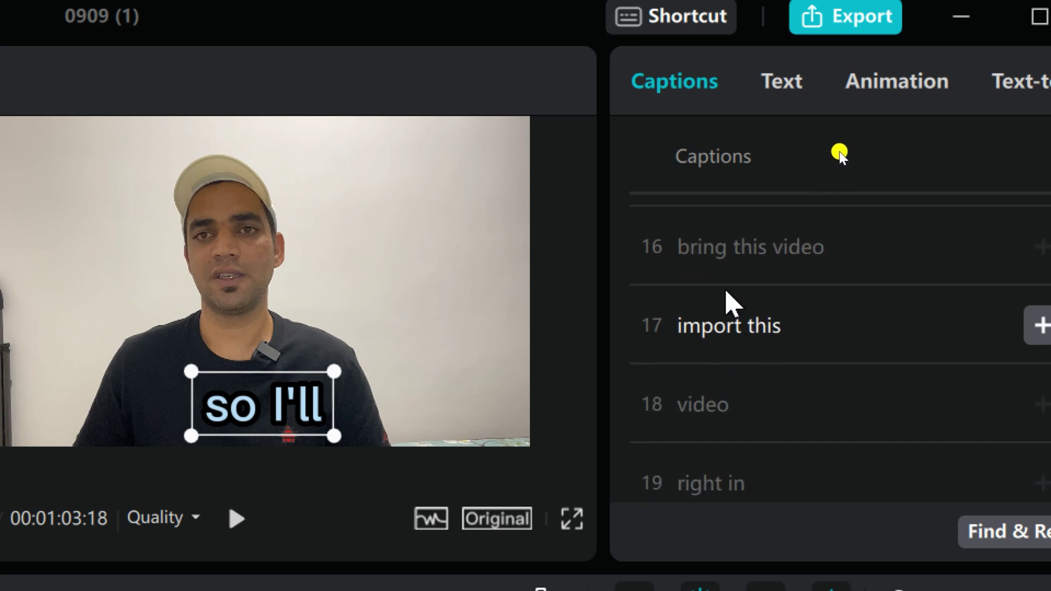
scroll(744, 357, up, 15)
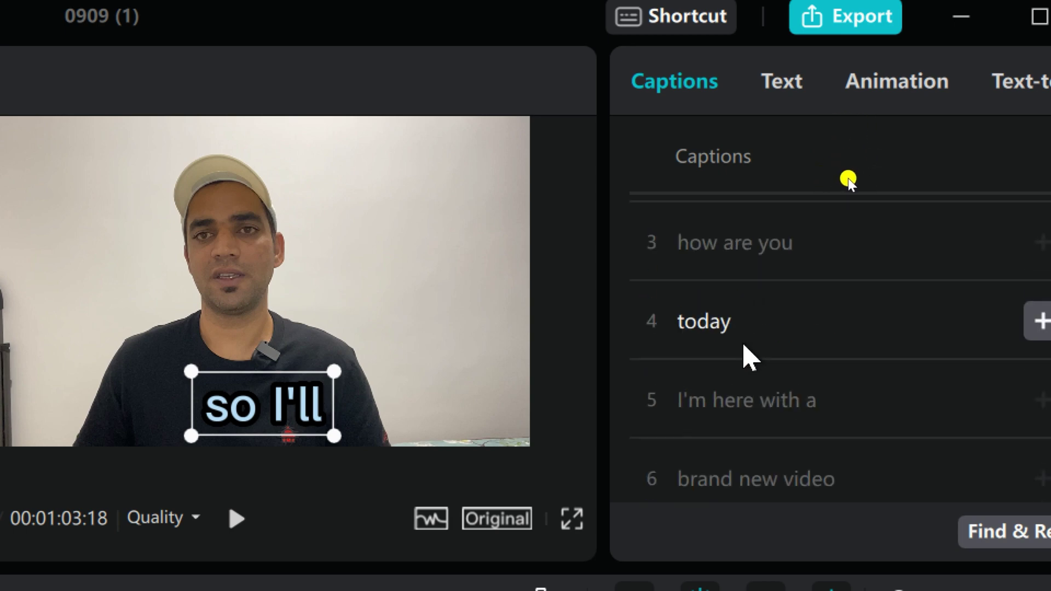
- Apply the yellow font style with black outline to the "ybody" letters and the rest of the "everybody" caption
click(711, 324)
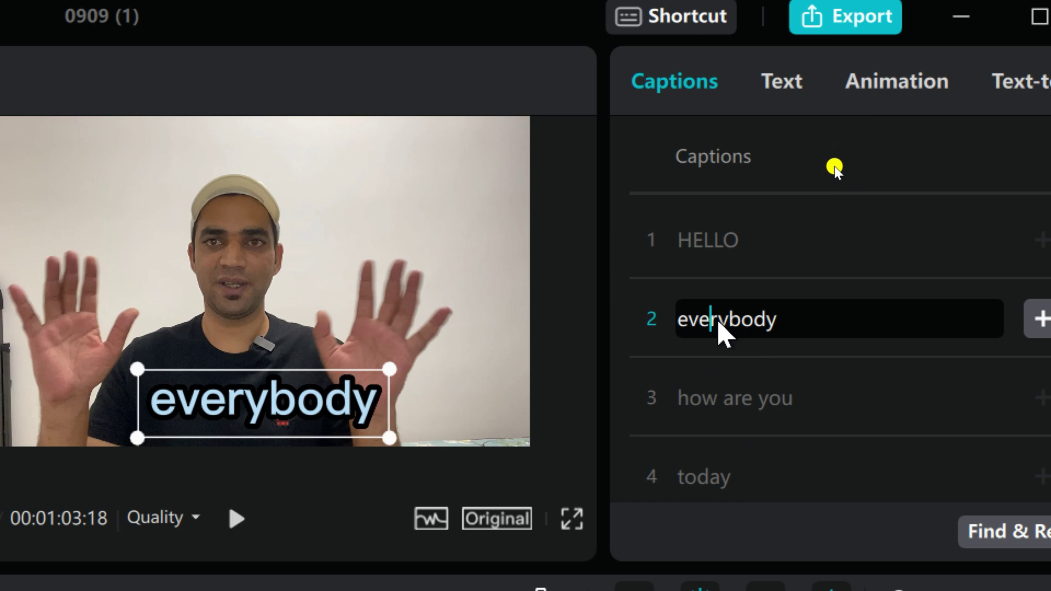
drag(714, 322, 812, 331)
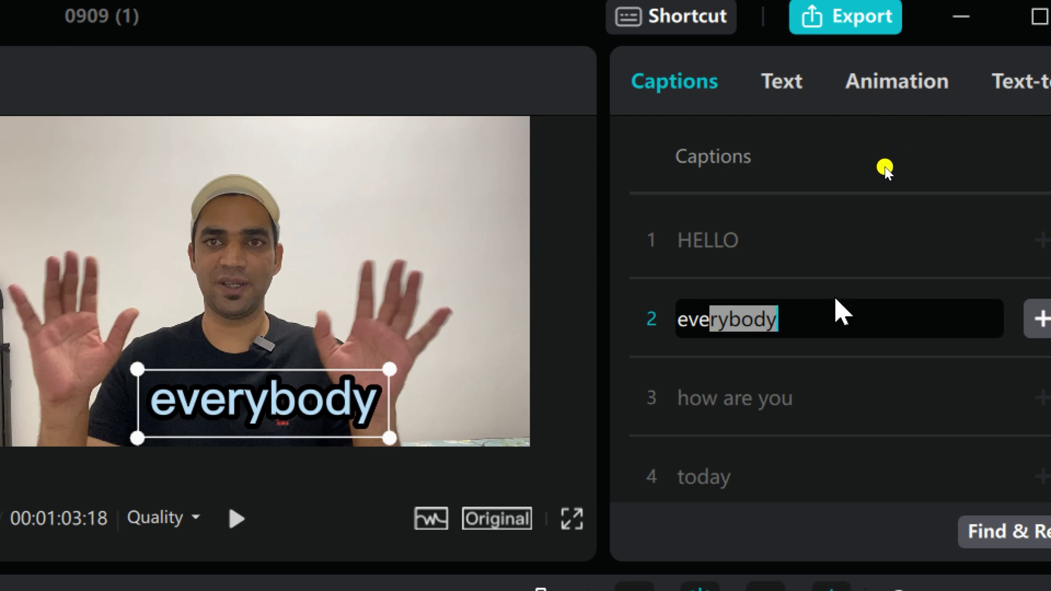
scroll(773, 389, down, 3)
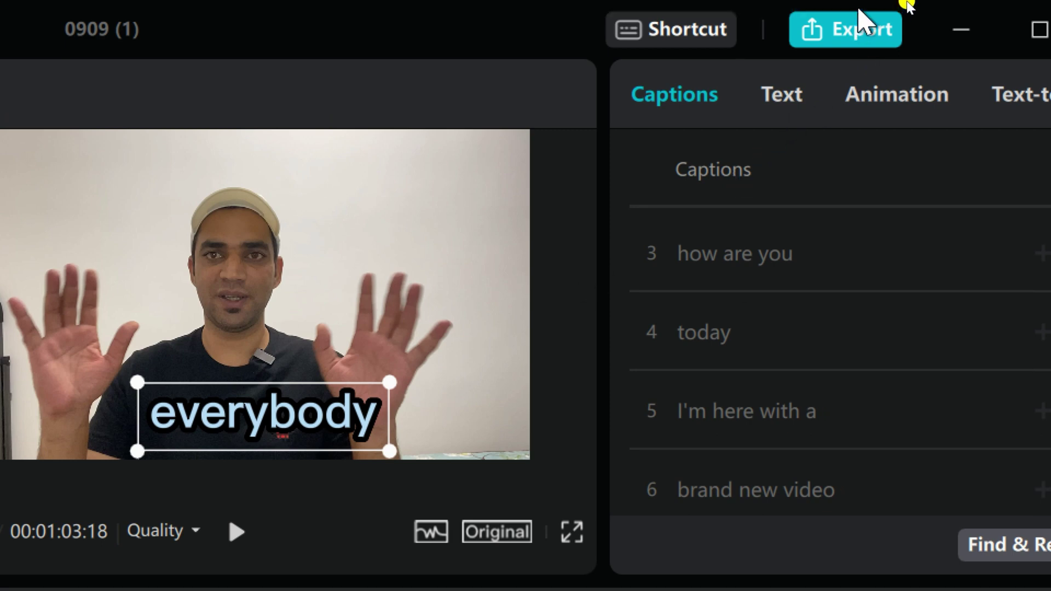
click(788, 82)
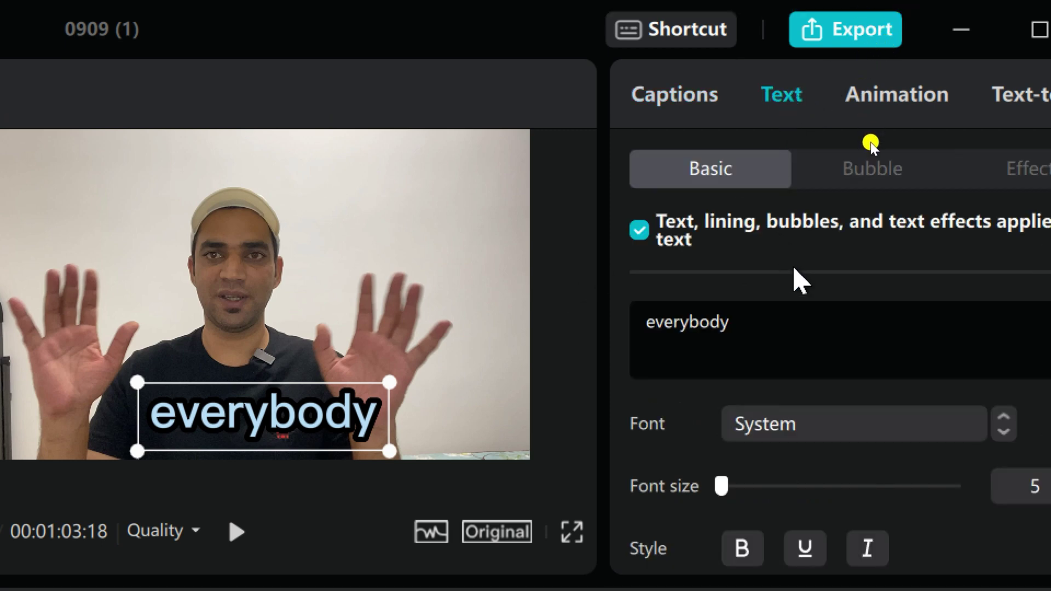
drag(685, 323, 739, 322)
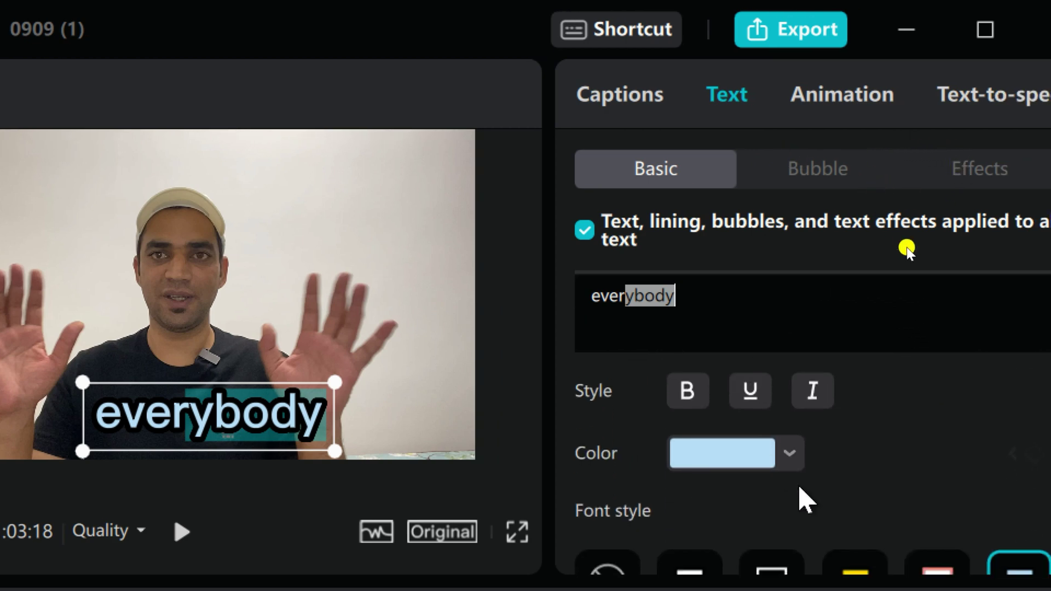
scroll(821, 466, down, 3)
click(855, 420)
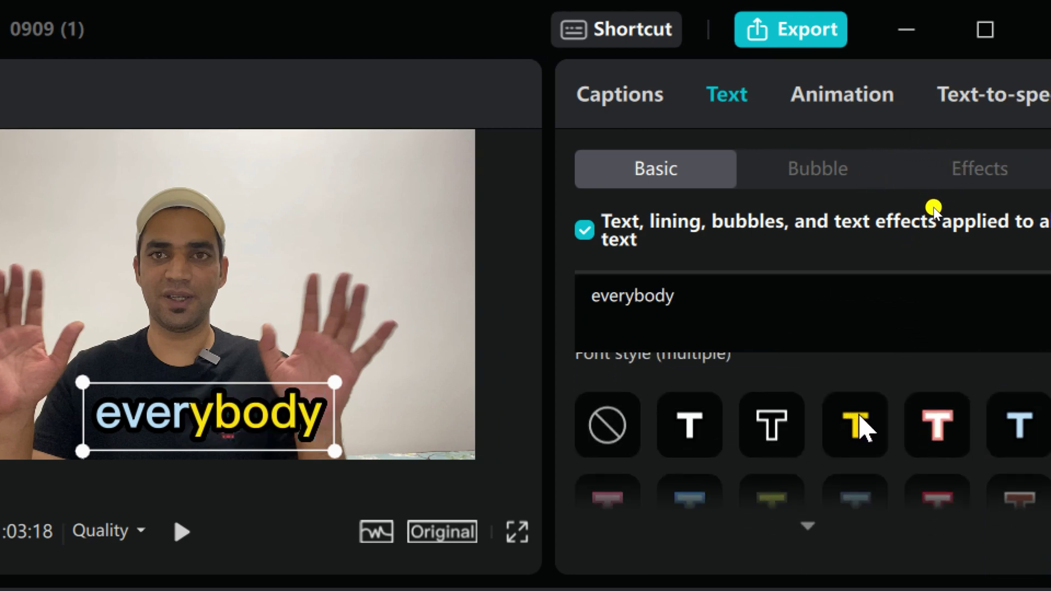
click(135, 424)
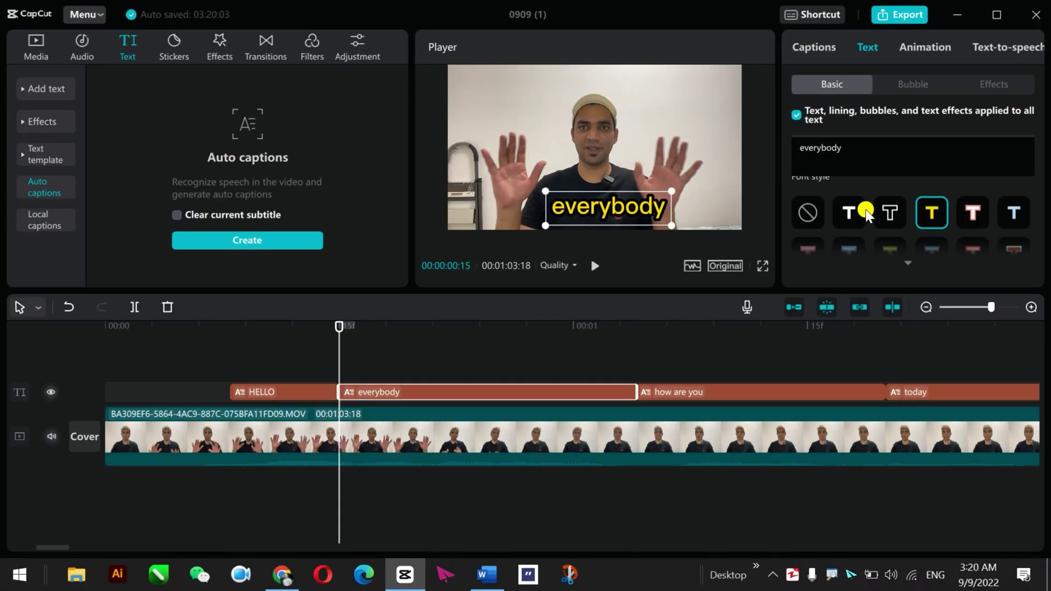
- Colour only the "body" part of the "everybody" caption pale cream yellow
scroll(852, 196, up, 2)
drag(824, 147, 846, 152)
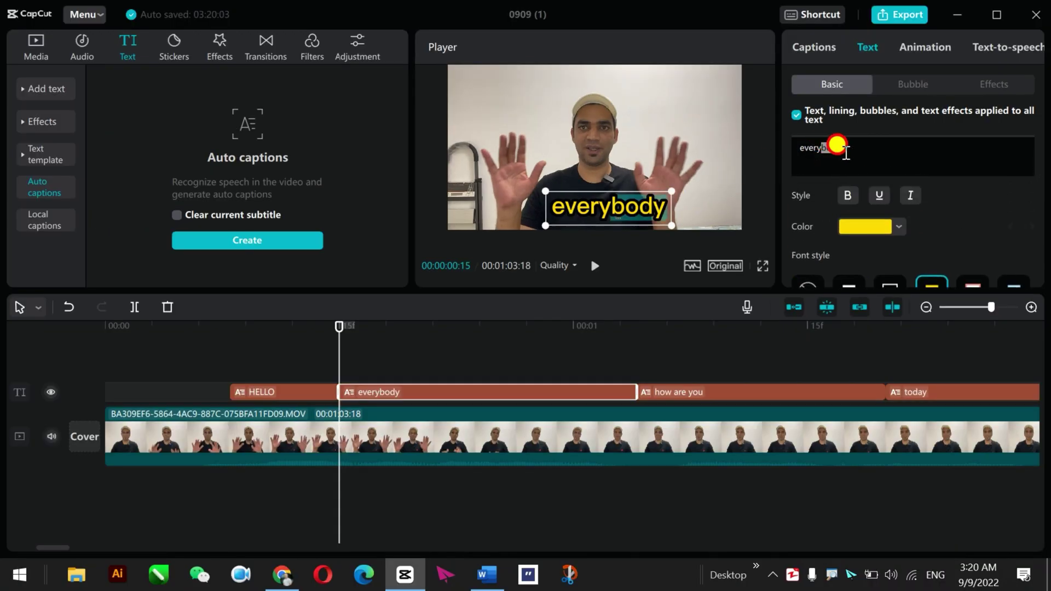
click(899, 226)
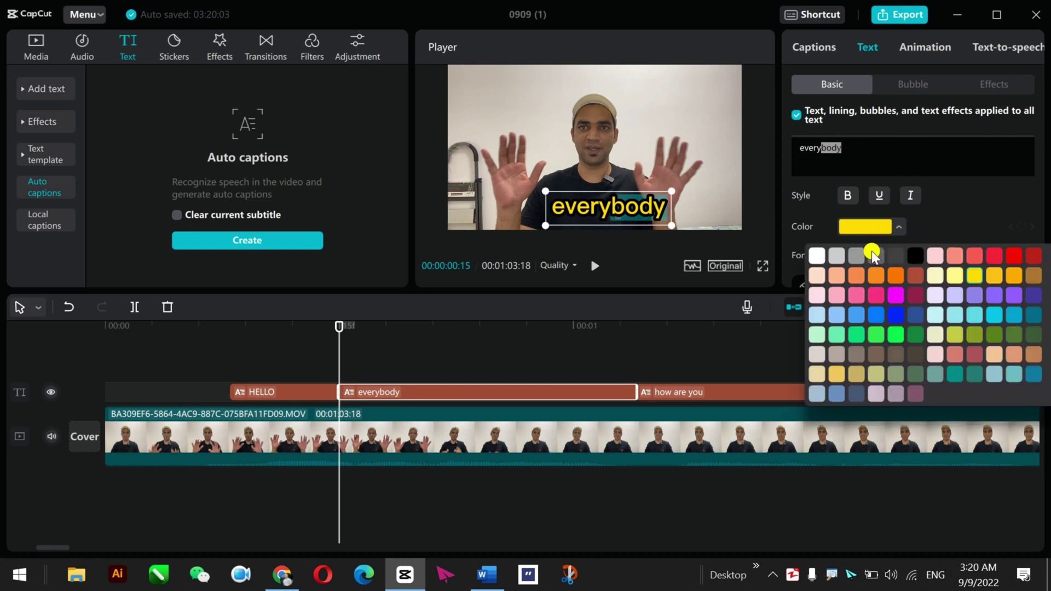
click(935, 275)
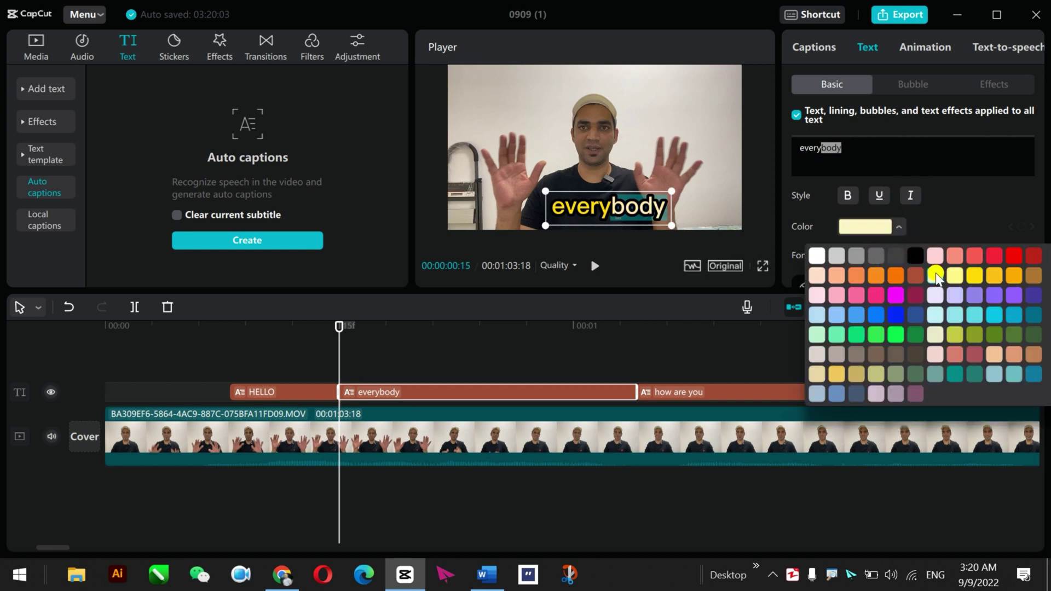
click(619, 207)
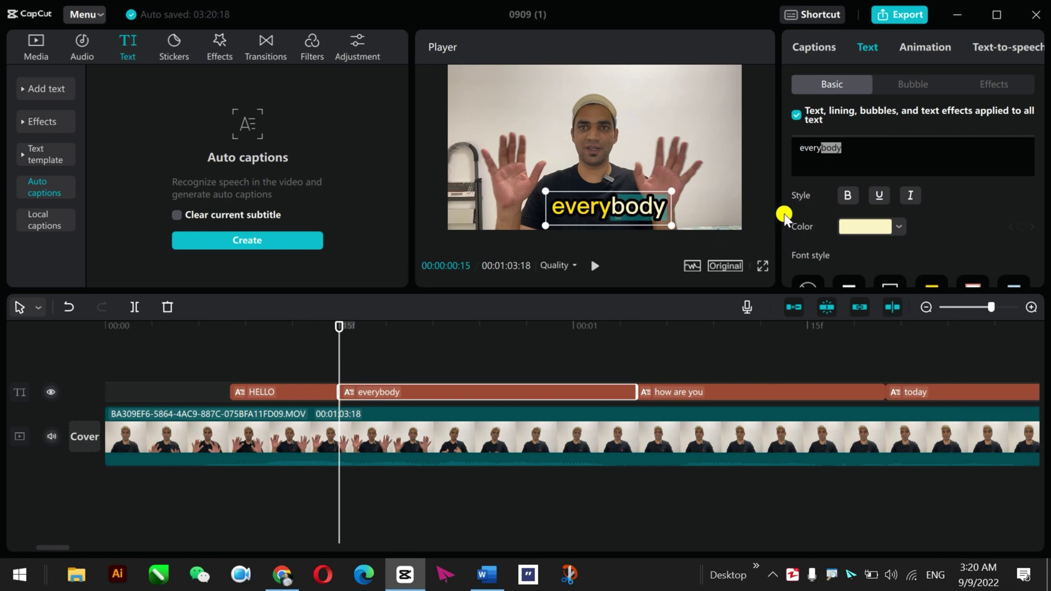
click(926, 166)
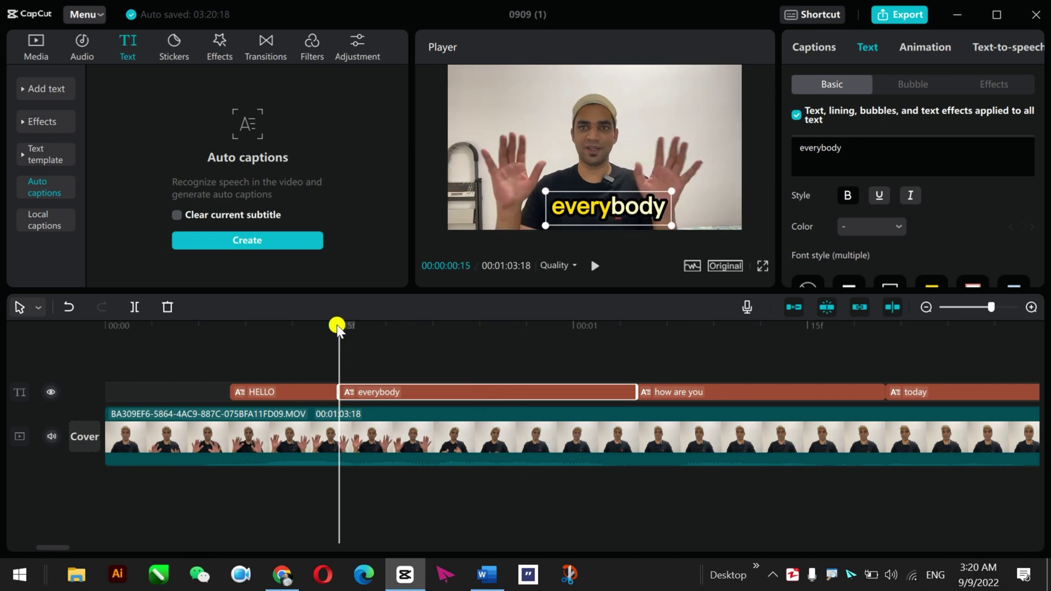
- Try the Jolt Forward, Judder Up and TR bounce entrance animations on the HELLO caption and apply Ease In Right
drag(339, 329, 293, 330)
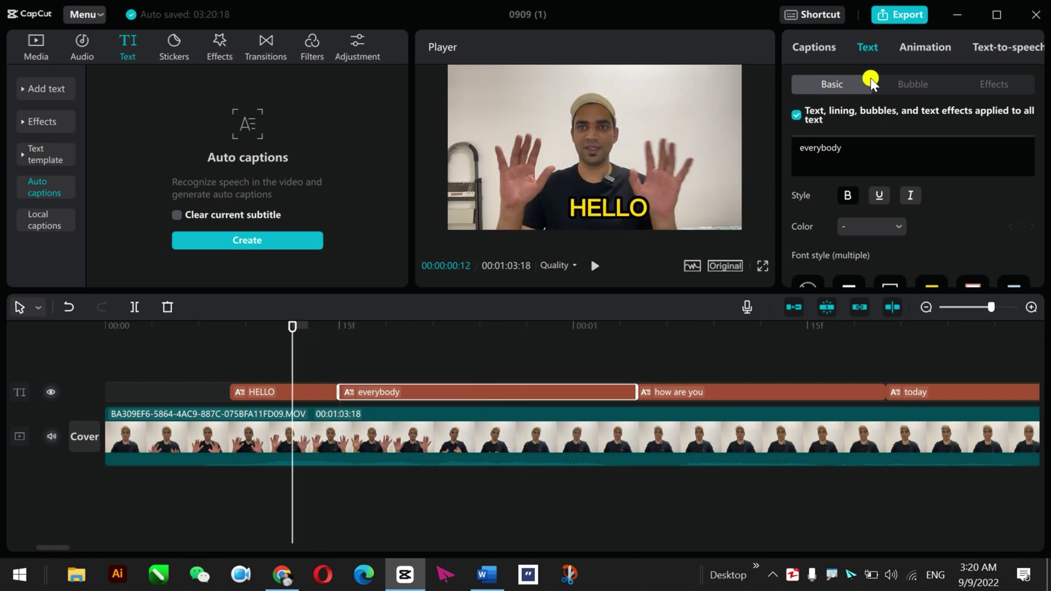
click(914, 55)
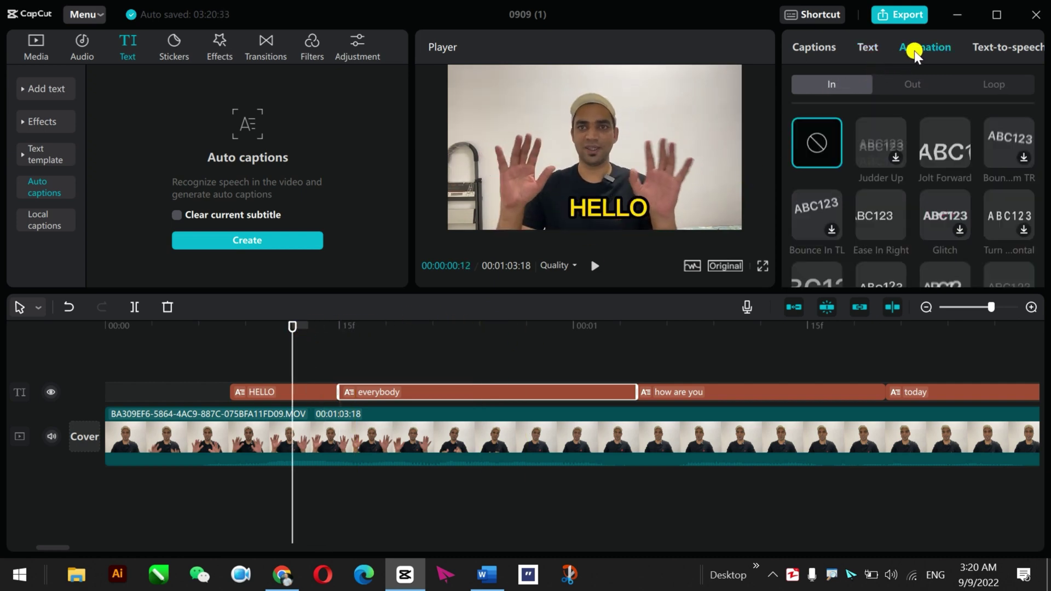
click(315, 393)
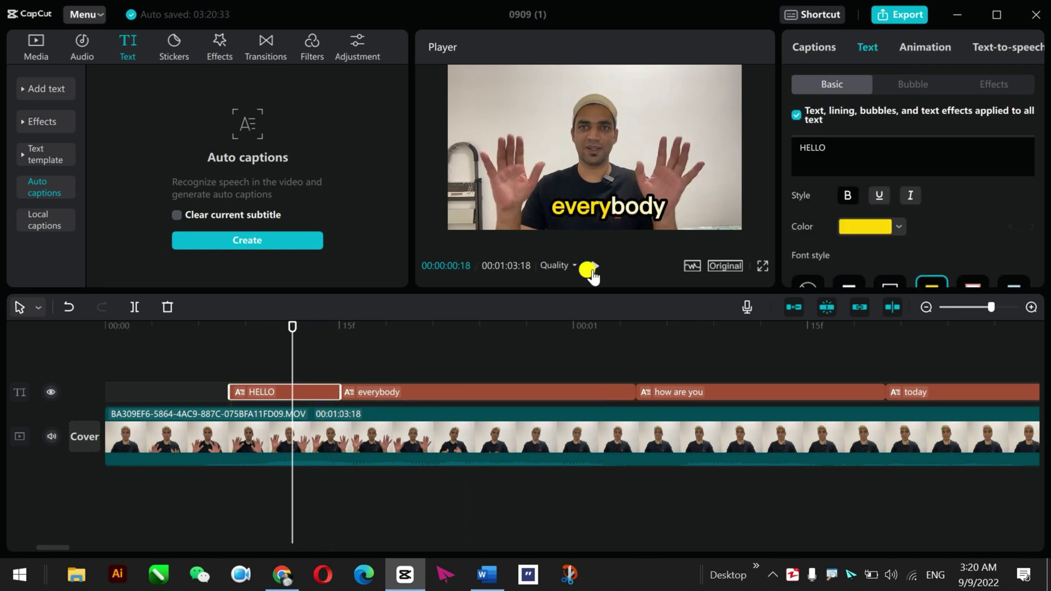
click(921, 55)
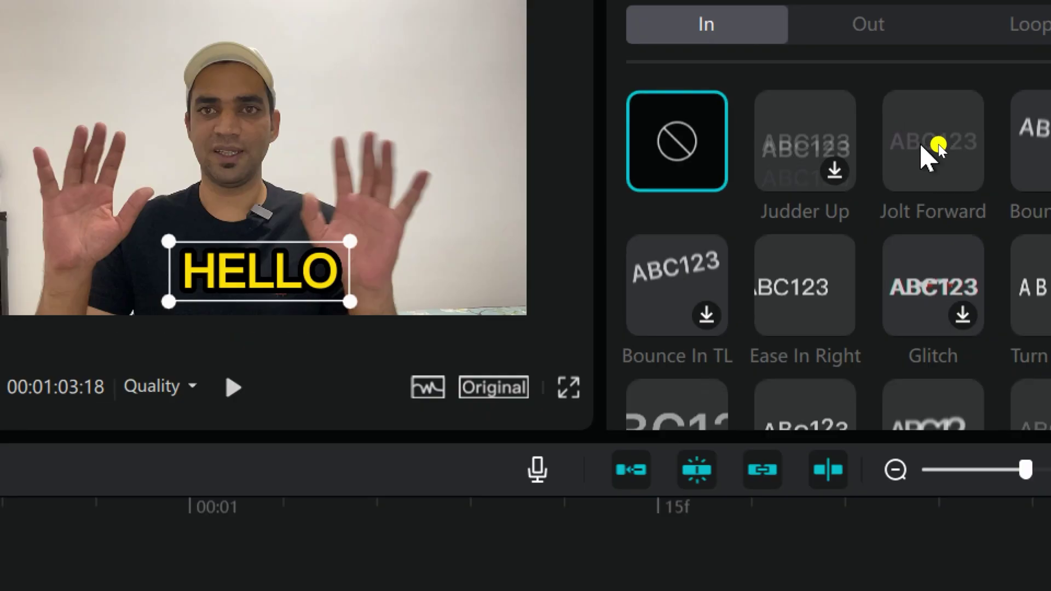
click(938, 144)
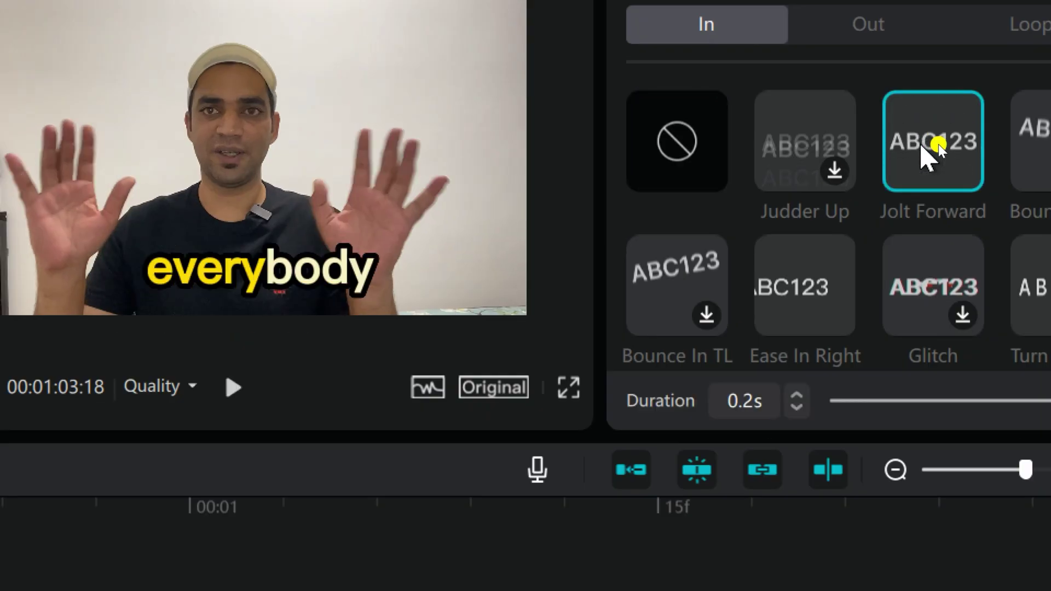
click(805, 147)
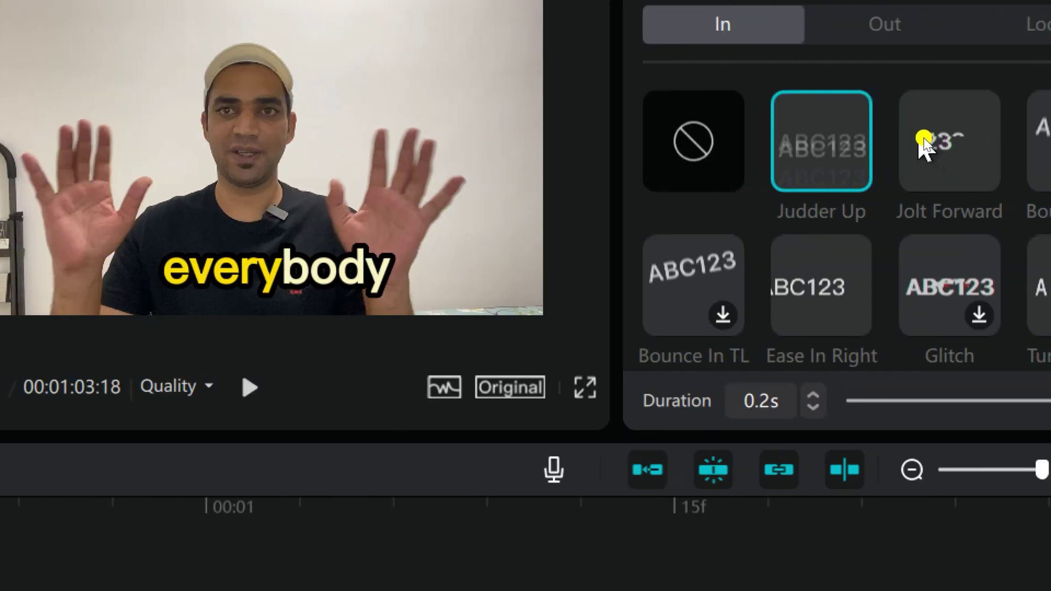
click(924, 137)
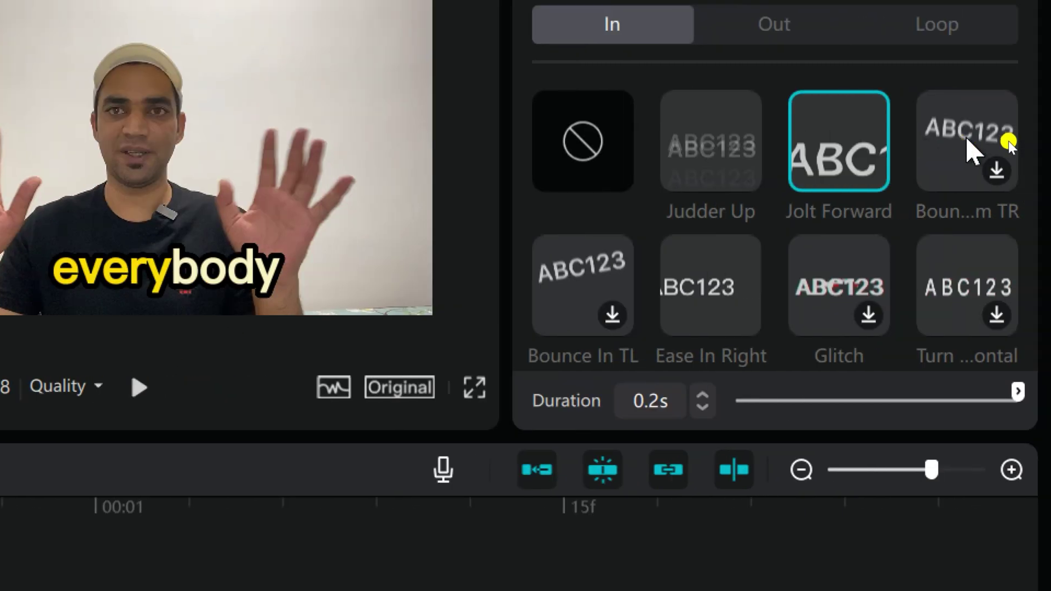
click(970, 148)
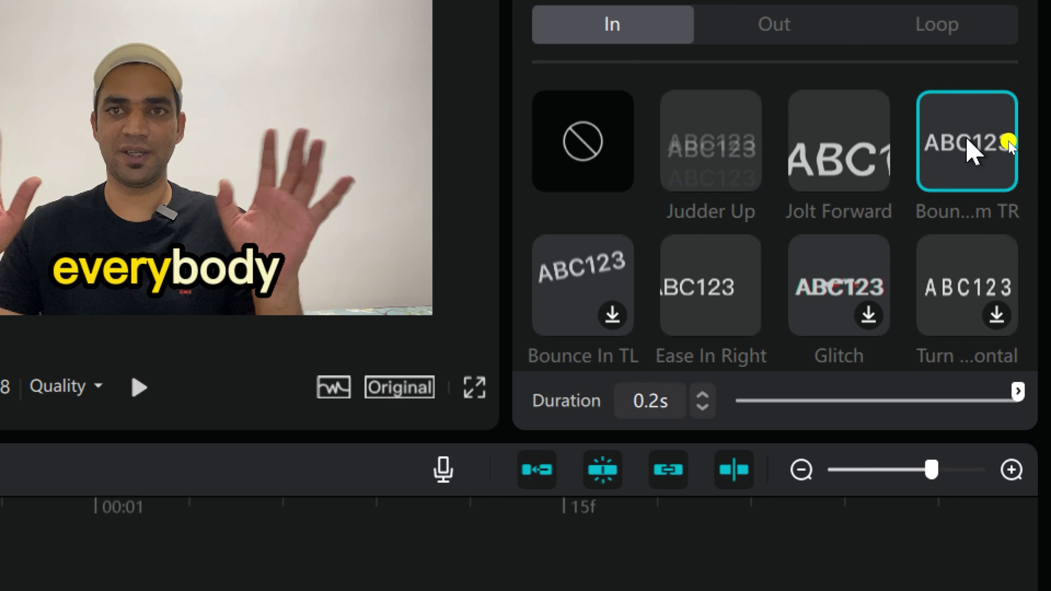
click(716, 287)
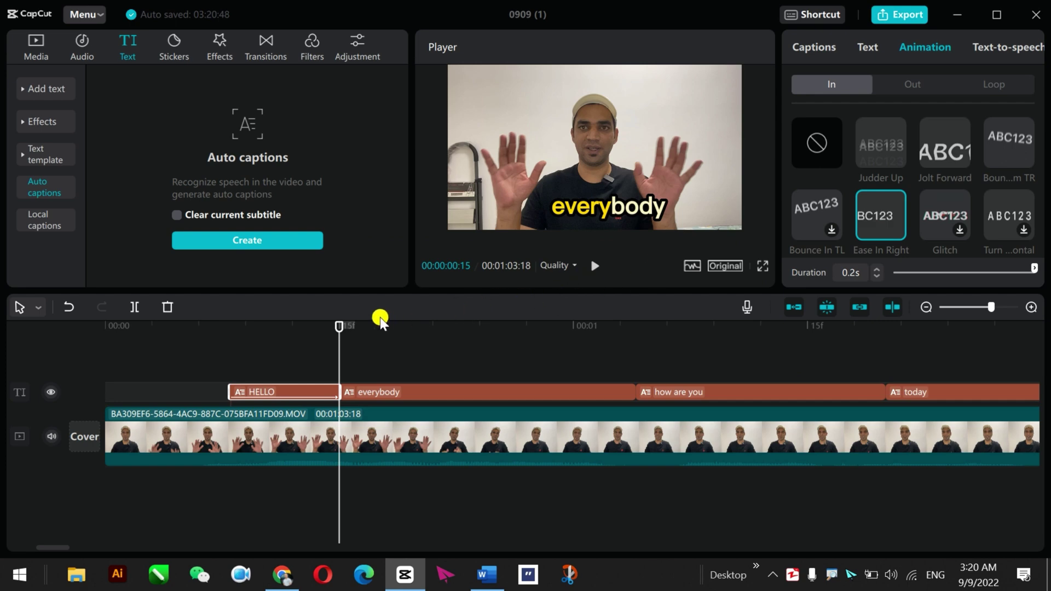
- Play the video from the start of the HELLO caption to preview its animation and the following captions
drag(343, 328, 228, 353)
key(space)
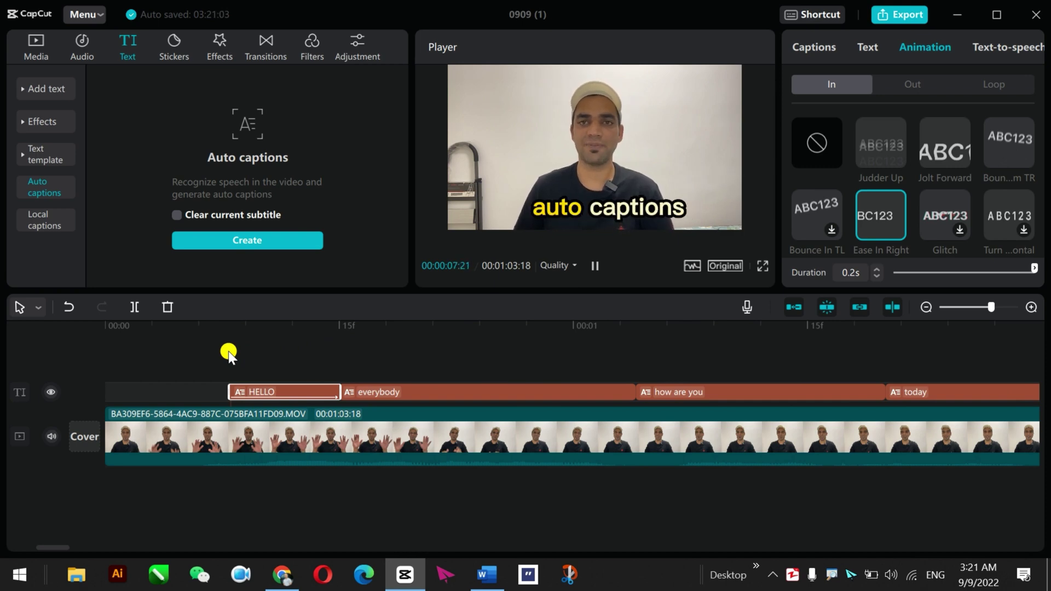
key(space)
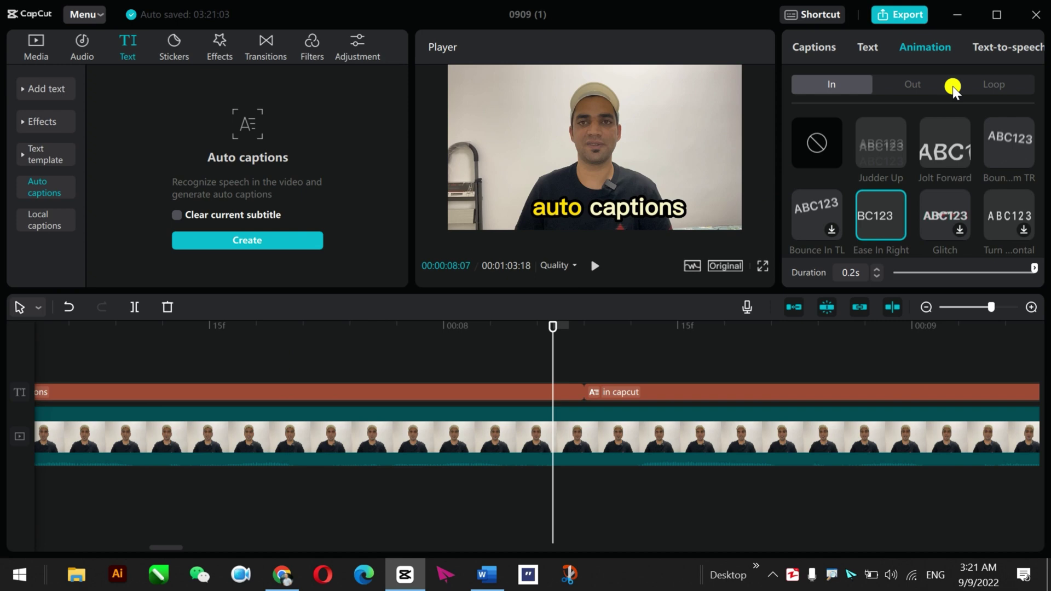
- Choose the Jessie voice in the text-to-speech options
click(986, 48)
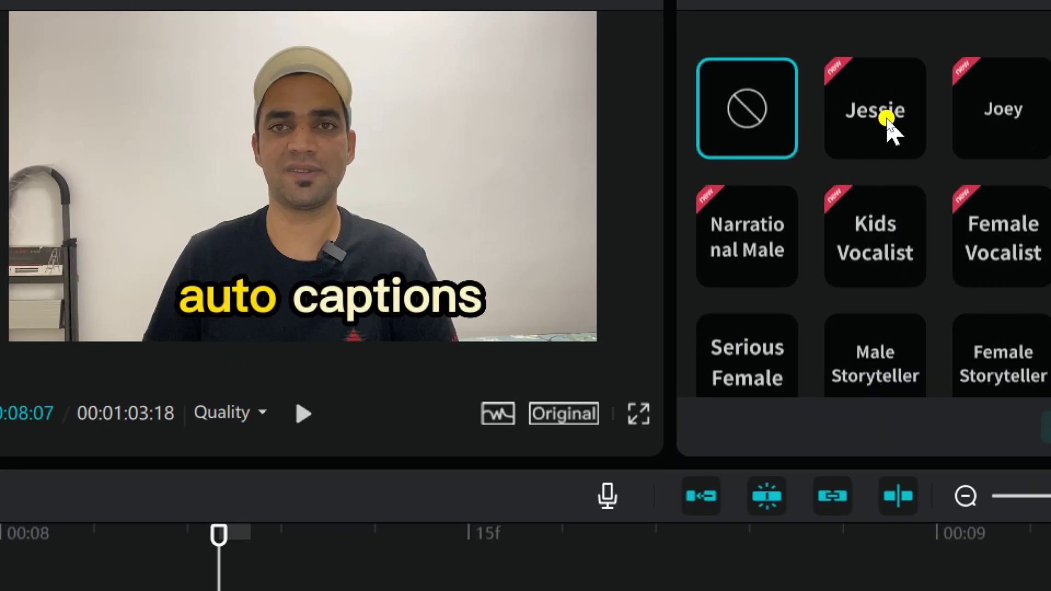
click(891, 130)
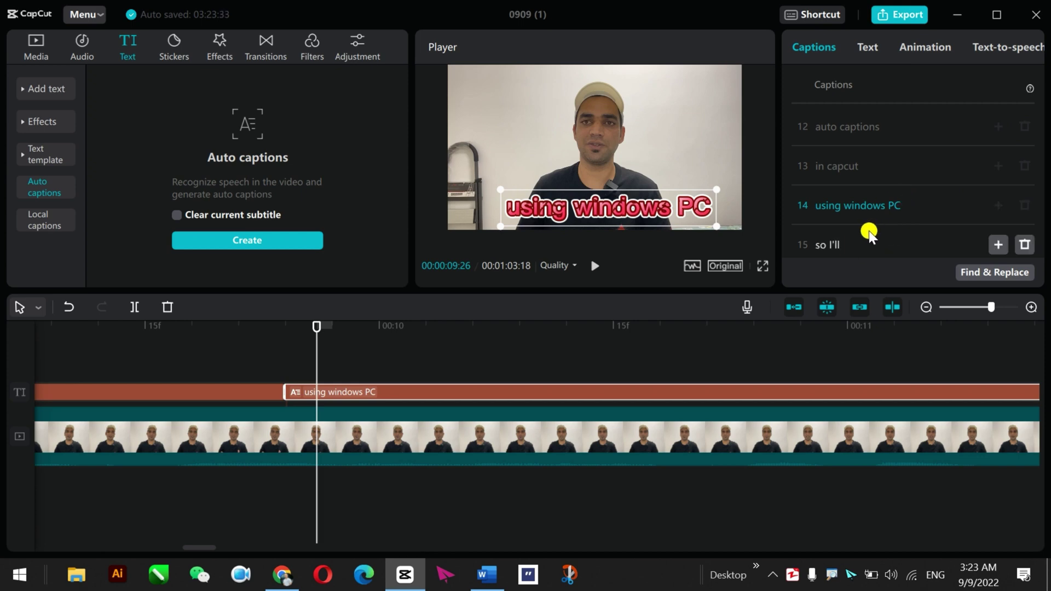
scroll(872, 230, down, 2)
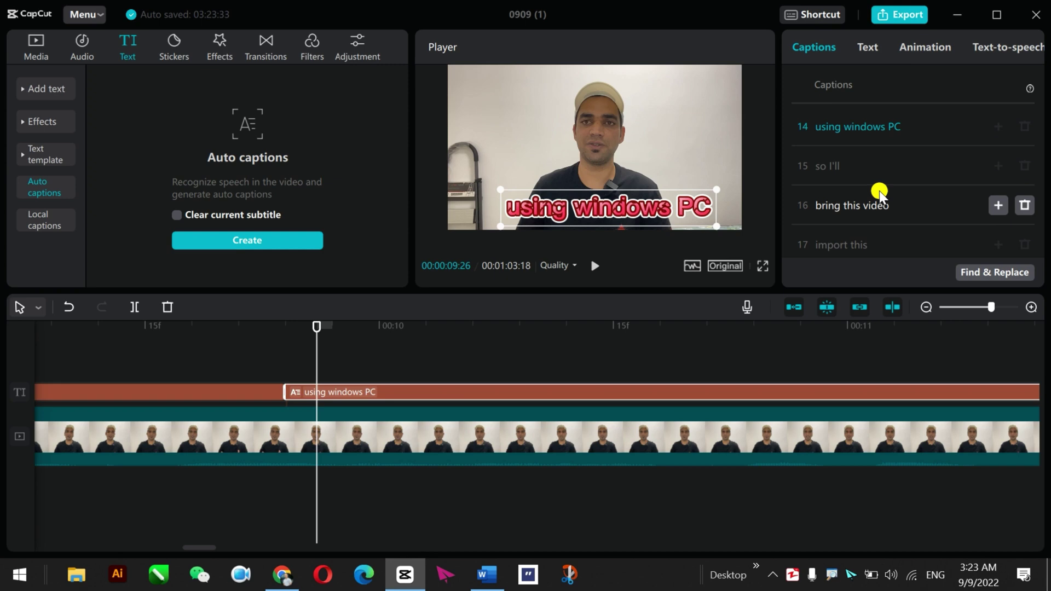
scroll(879, 195, up, 2)
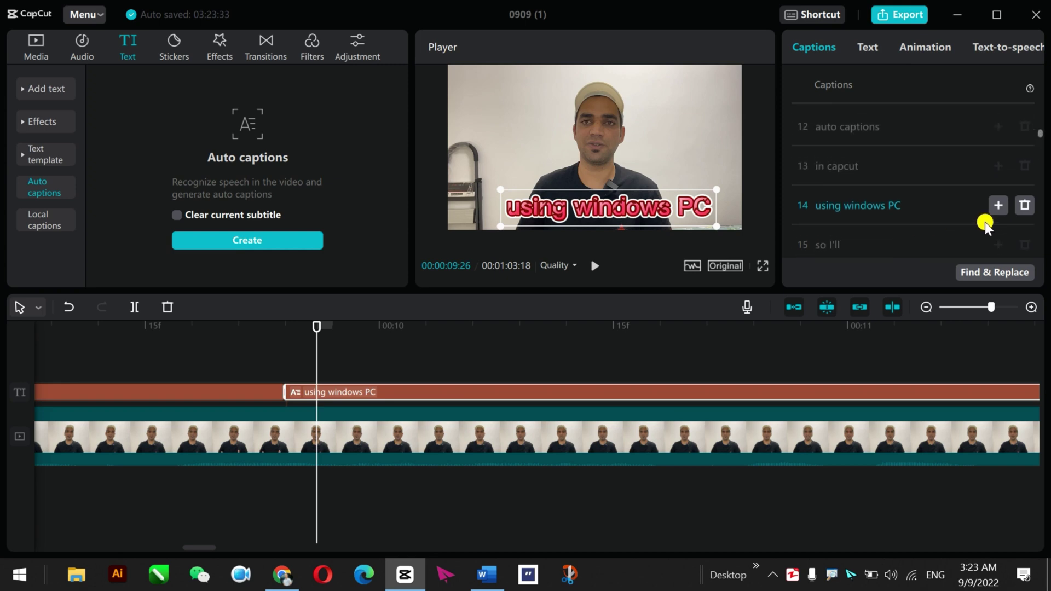